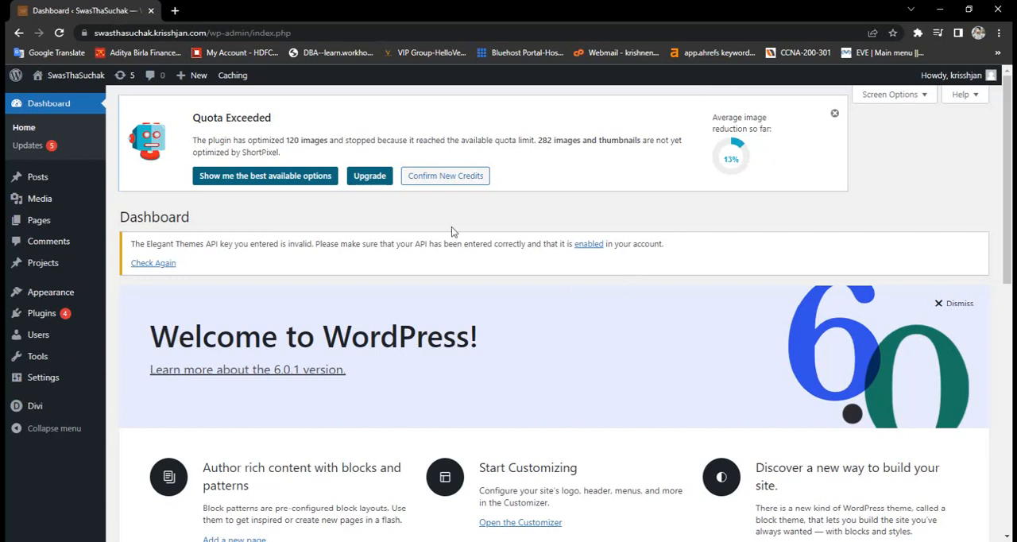
# - Search the site's installed plugins for "up"
pyautogui.click(58, 319)
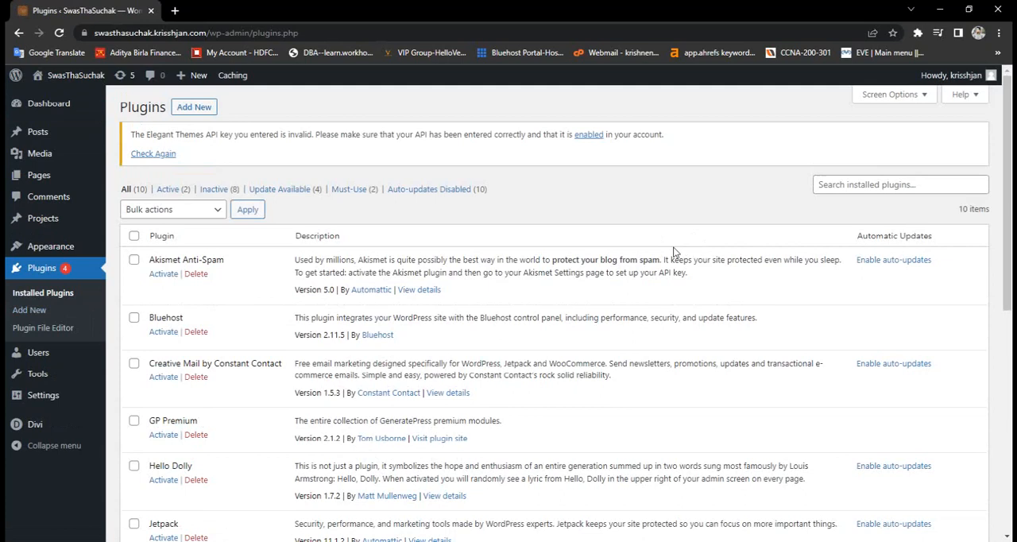
pyautogui.click(893, 186)
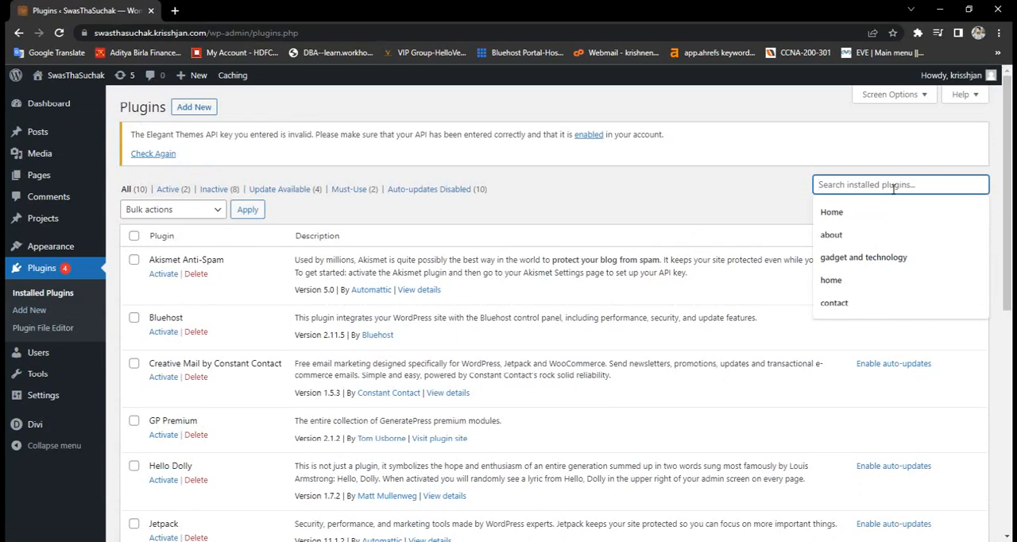
pyautogui.write('up')
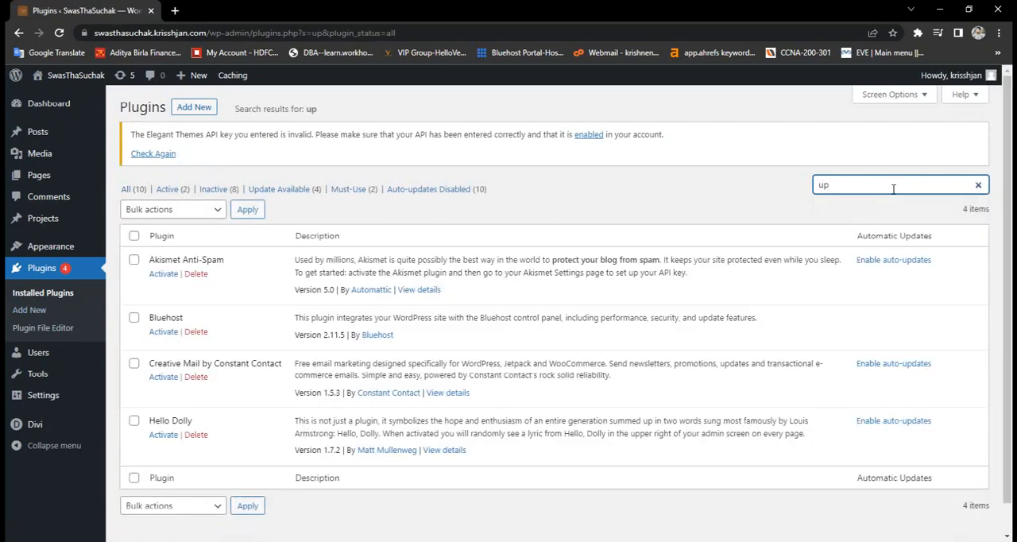
# - Search the directory of new plugins for "updraft"
pyautogui.click(203, 115)
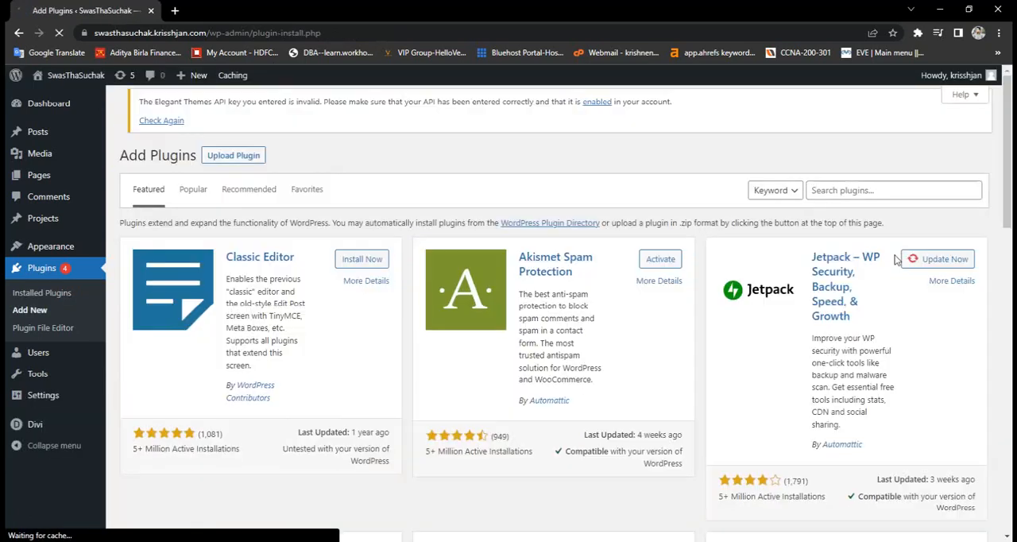
pyautogui.click(903, 192)
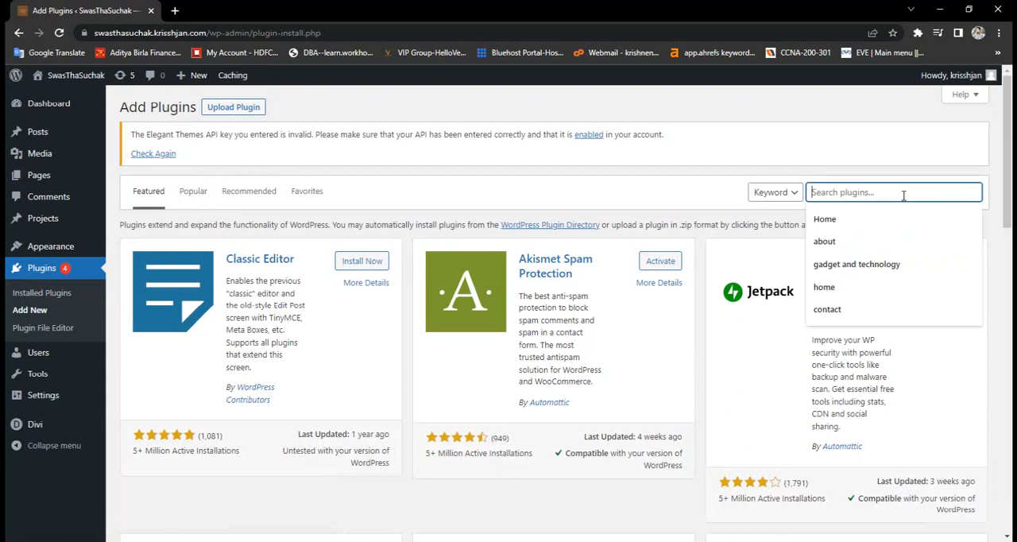
pyautogui.write('up')
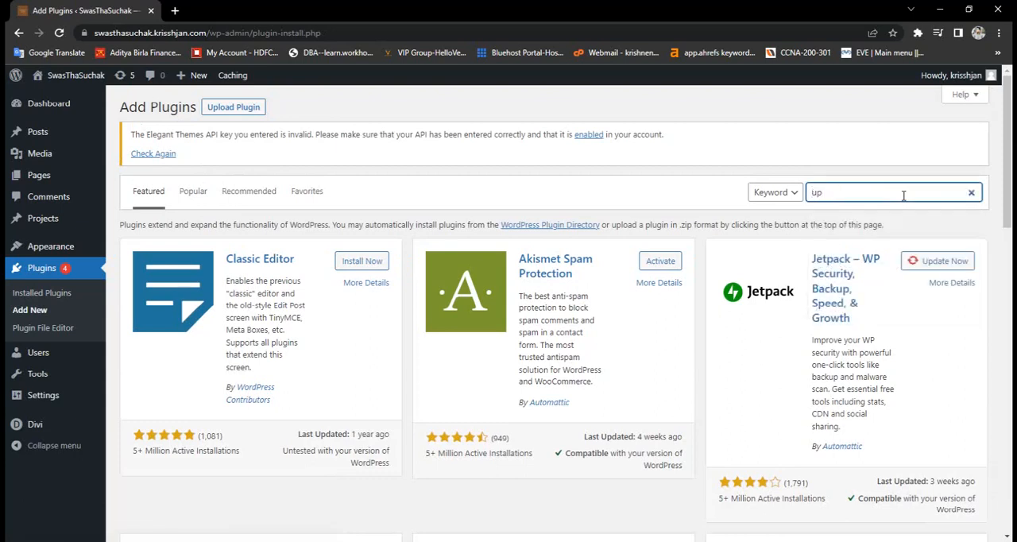
pyautogui.write('d')
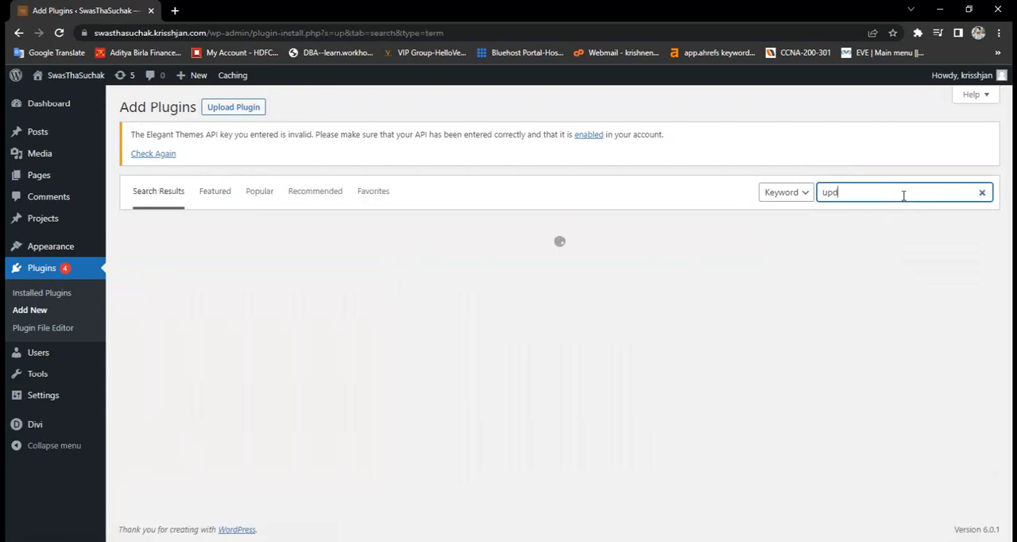
pyautogui.write('raf')
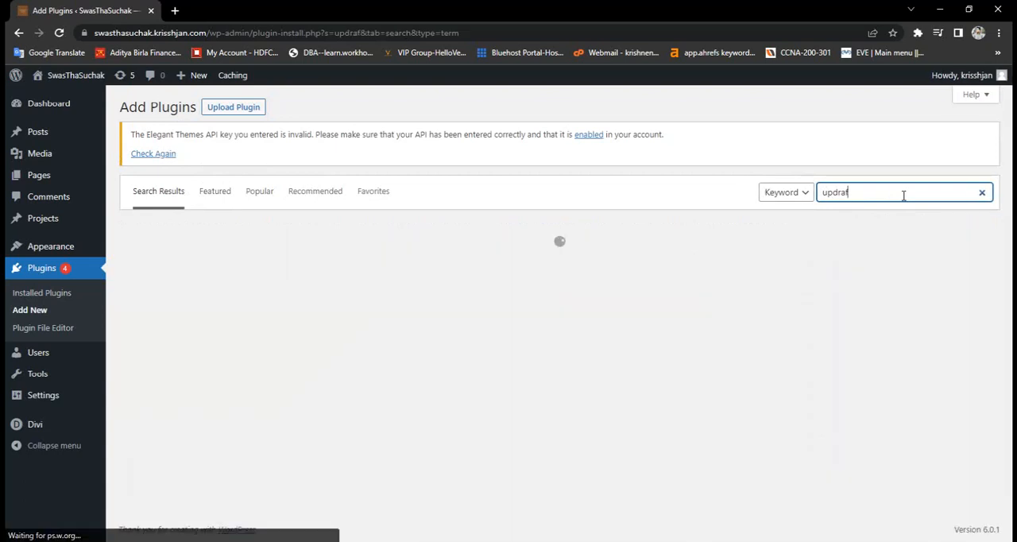
pyautogui.write('t')
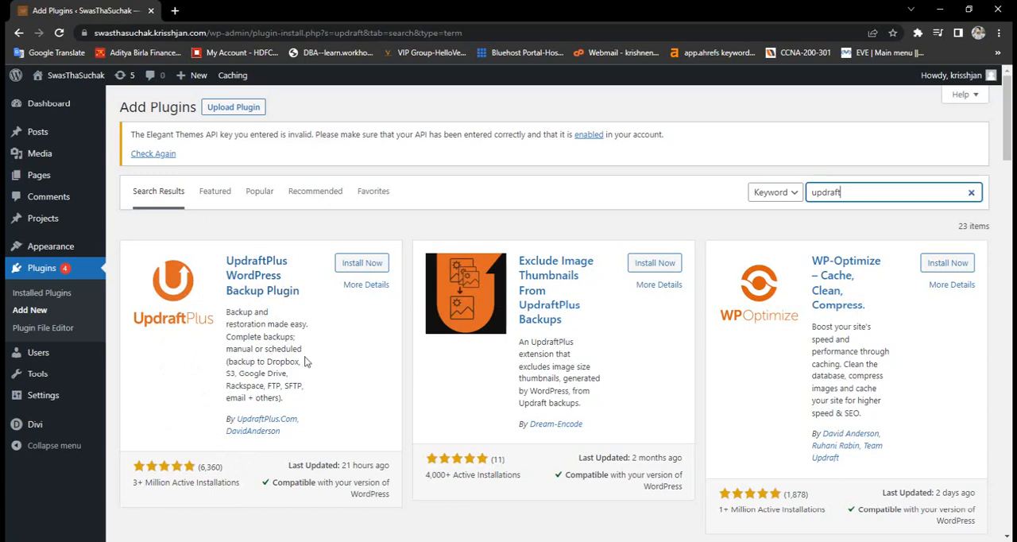
# - Install and activate the UpdraftPlus WordPress Backup Plugin, and dismiss its welcome popup
pyautogui.click(349, 271)
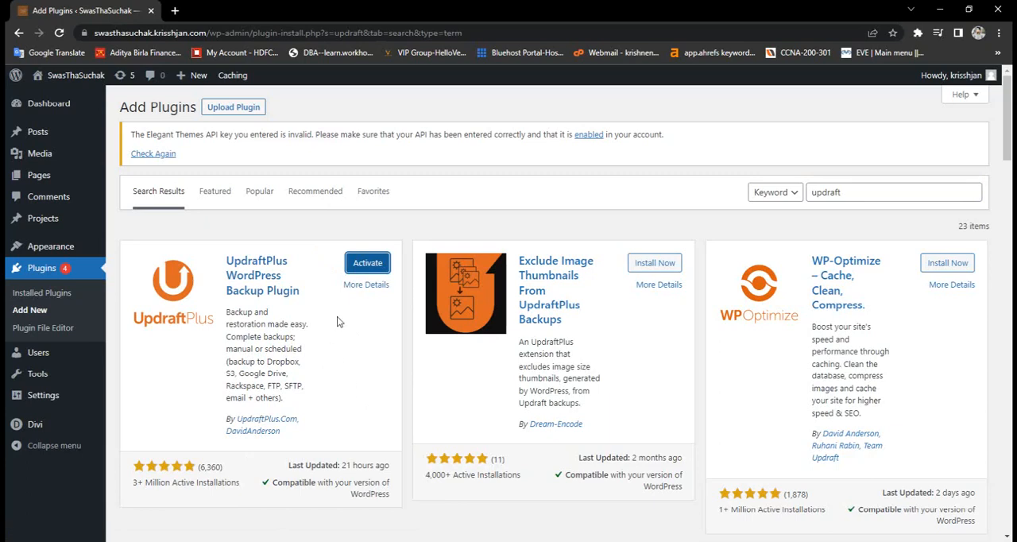
pyautogui.click(368, 264)
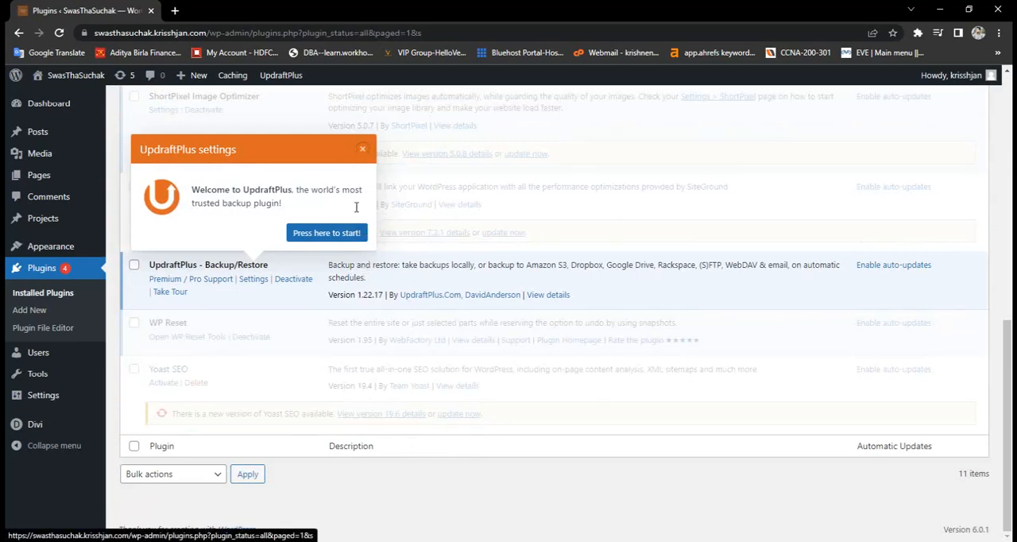
pyautogui.scroll(3, 356, 244)
pyautogui.click(366, 339)
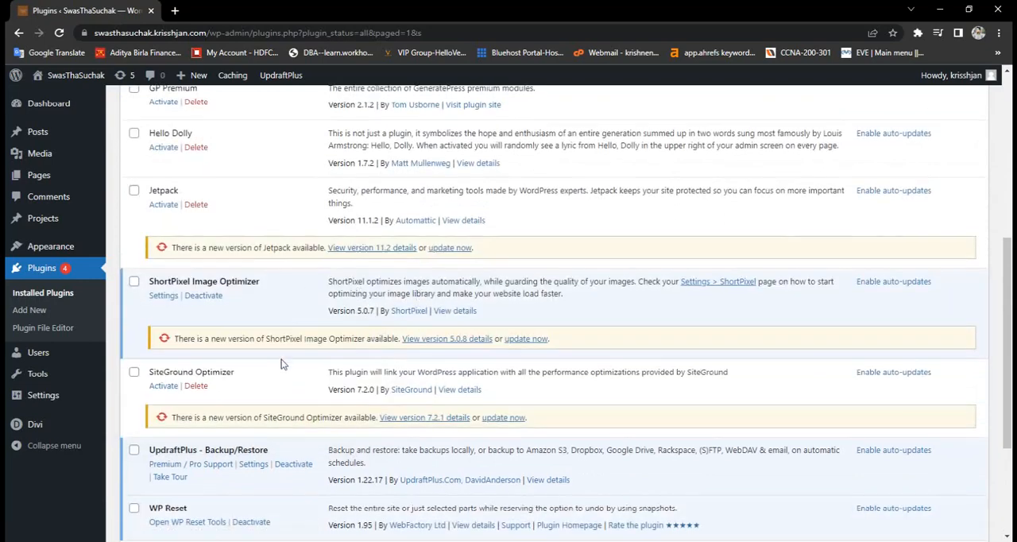
# - Open the UpdraftPlus settings for backup schedules and remote storage from the installed plugins list
pyautogui.scroll(-2, 257, 363)
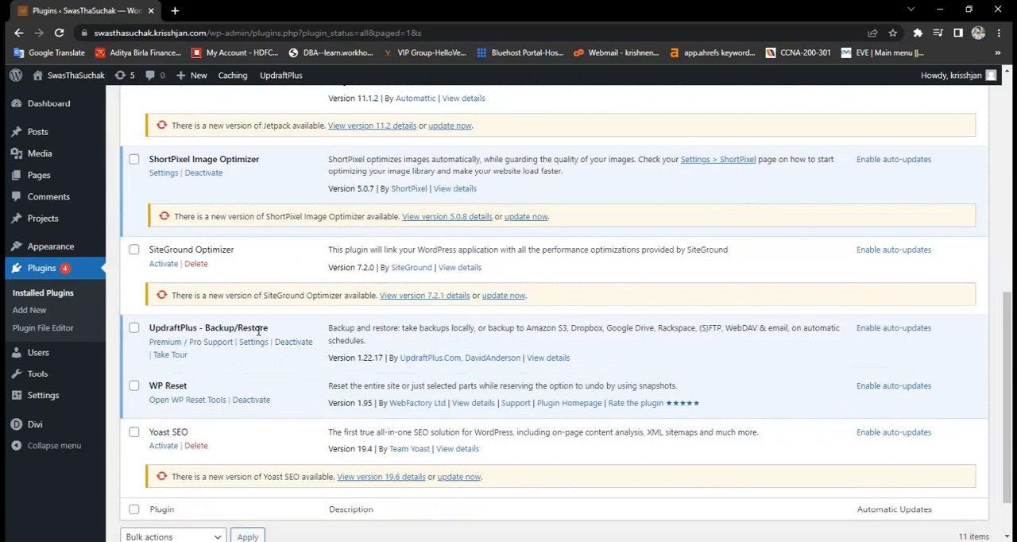
pyautogui.click(252, 343)
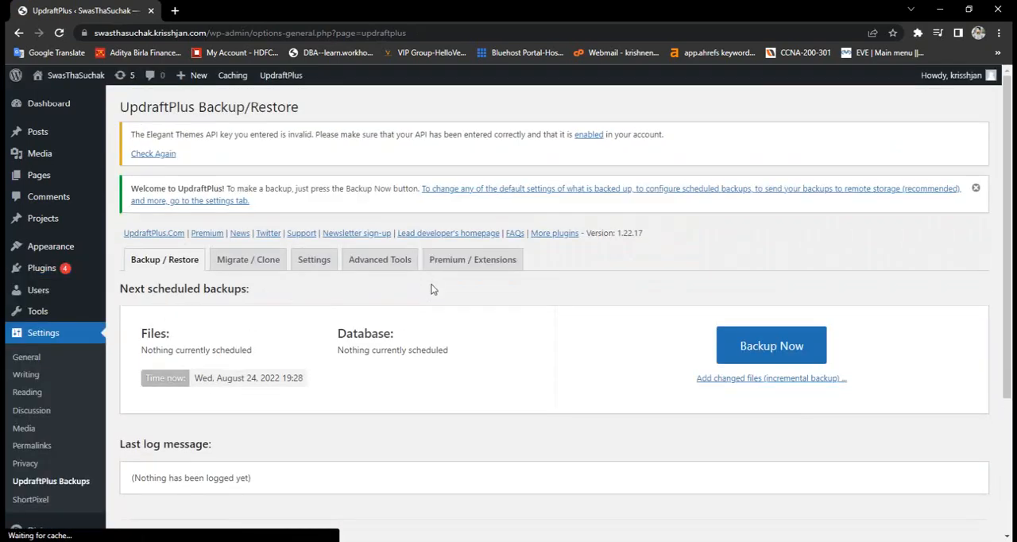
pyautogui.scroll(-2, 481, 331)
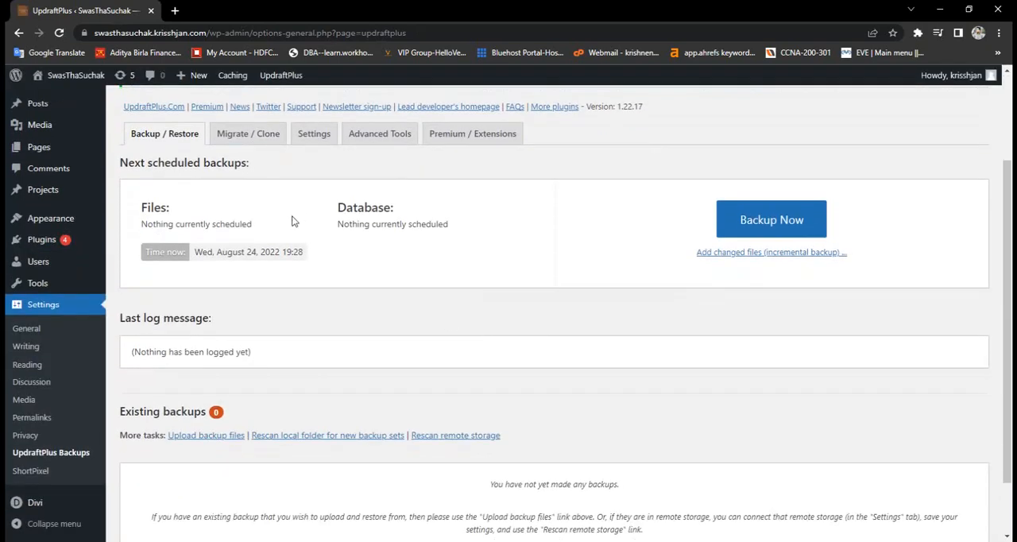
pyautogui.click(318, 140)
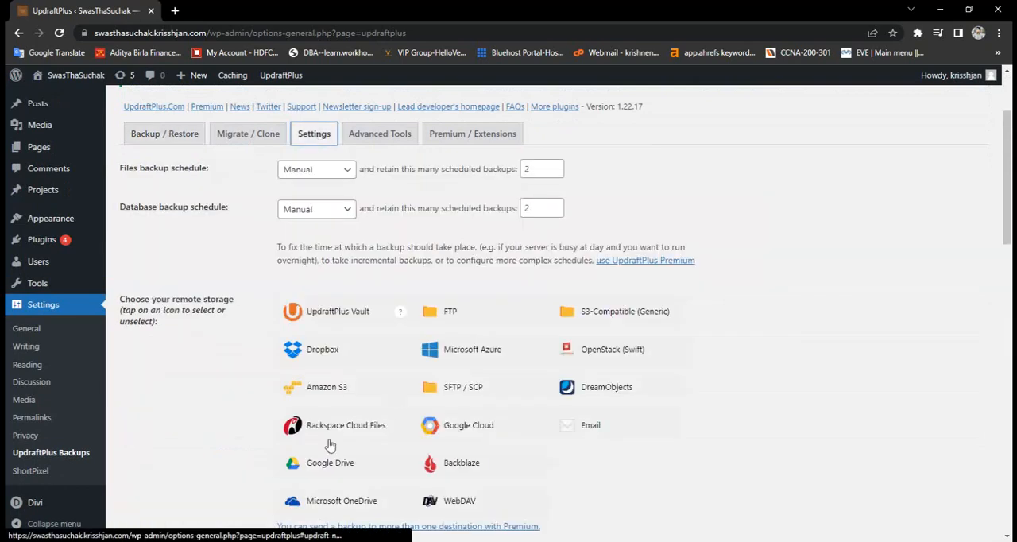
pyautogui.scroll(-3, 251, 429)
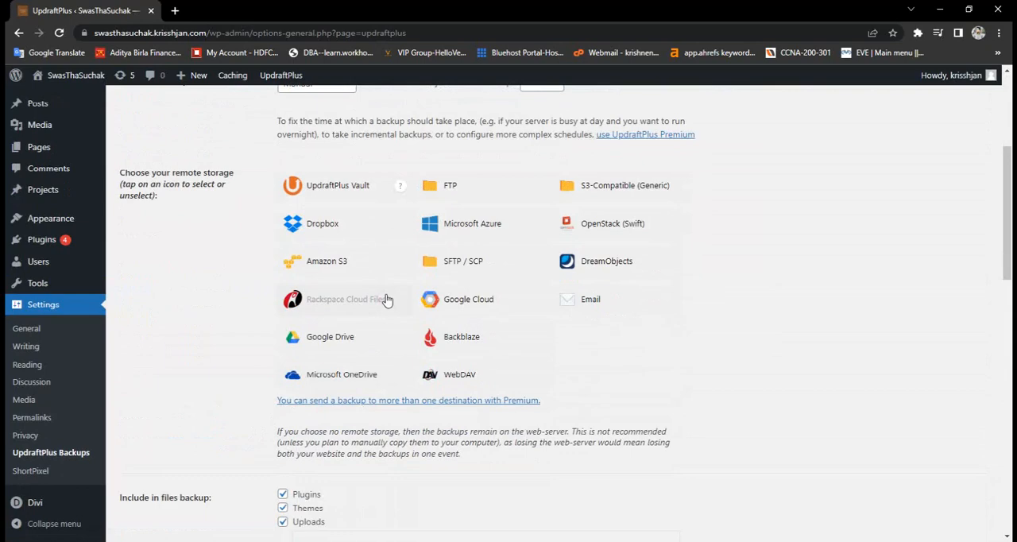
pyautogui.scroll(3, 386, 299)
pyautogui.scroll(-3, 386, 299)
pyautogui.scroll(3, 387, 300)
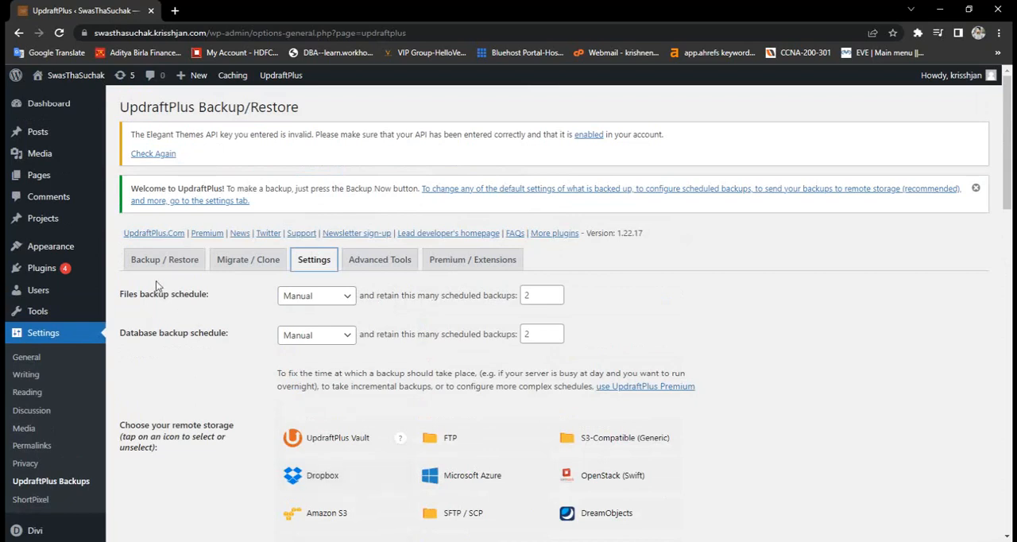
# - Set both the files backup schedule and the database backup schedule to Weekly
pyautogui.click(346, 296)
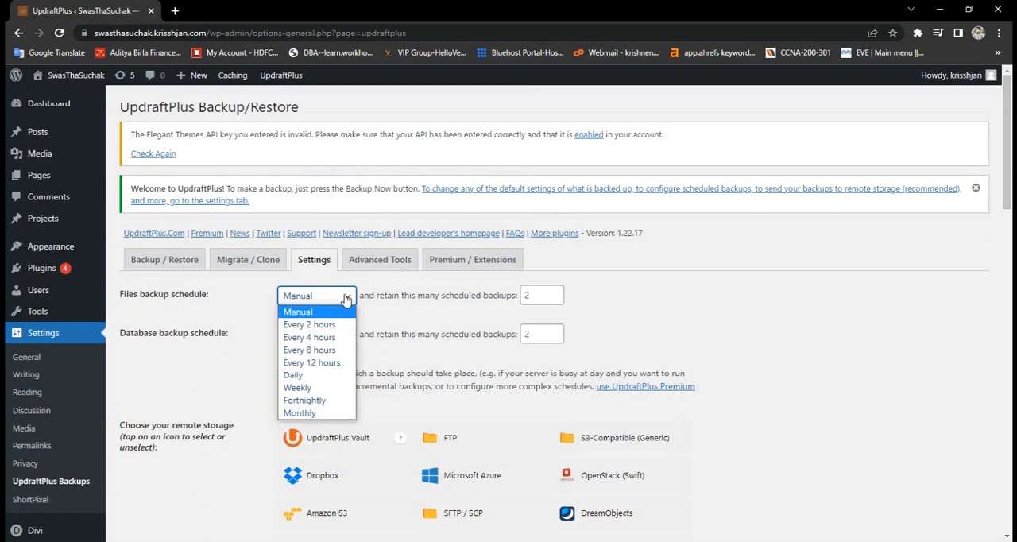
pyautogui.click(330, 392)
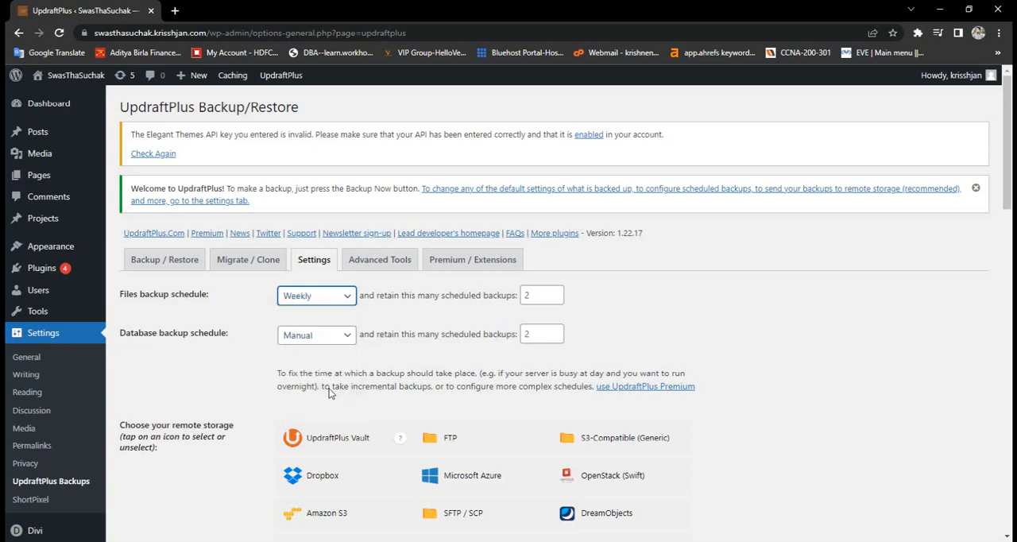
pyautogui.click(338, 341)
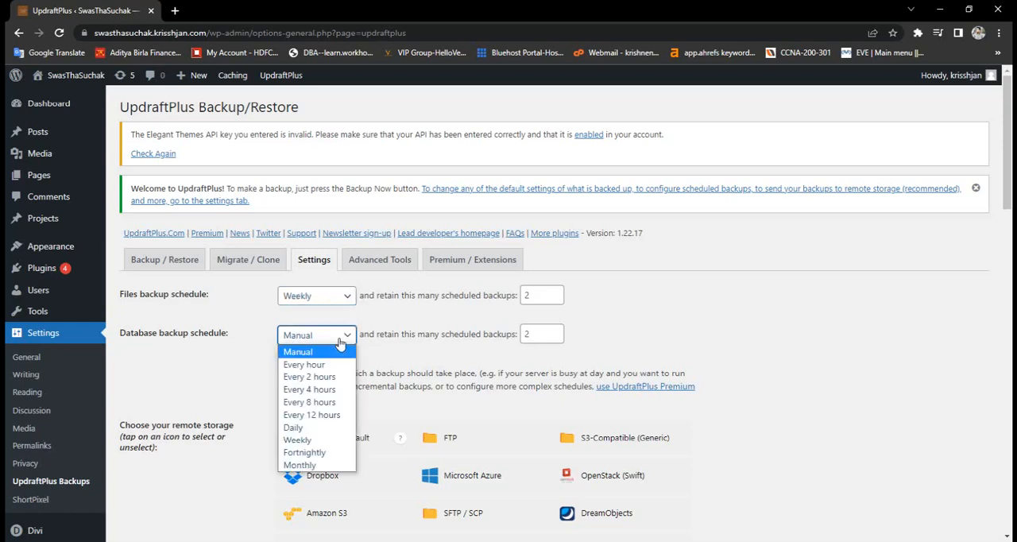
pyautogui.click(300, 440)
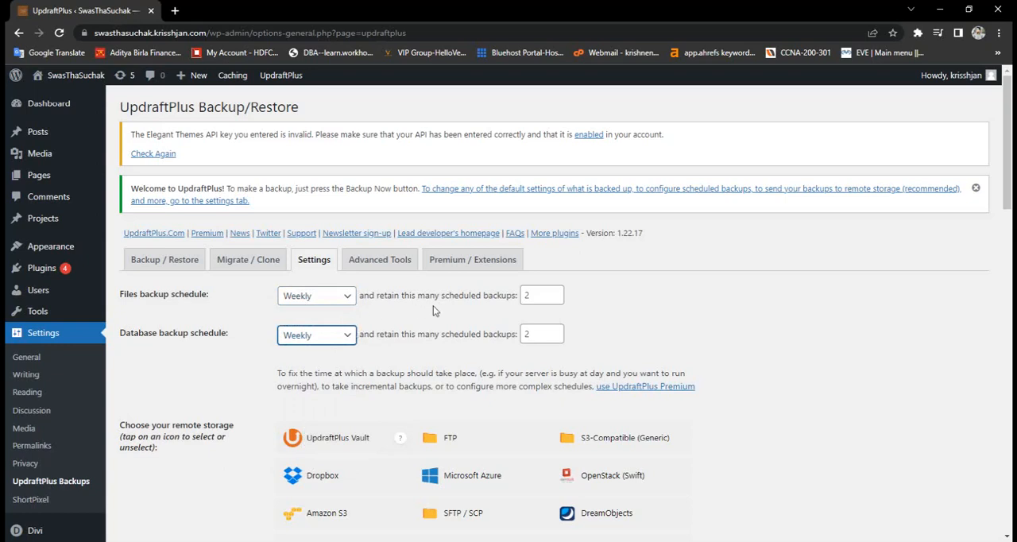
# - Set the number of retained scheduled backups to 4 for both files and database
pyautogui.click(543, 293)
pyautogui.press('BackSpace')
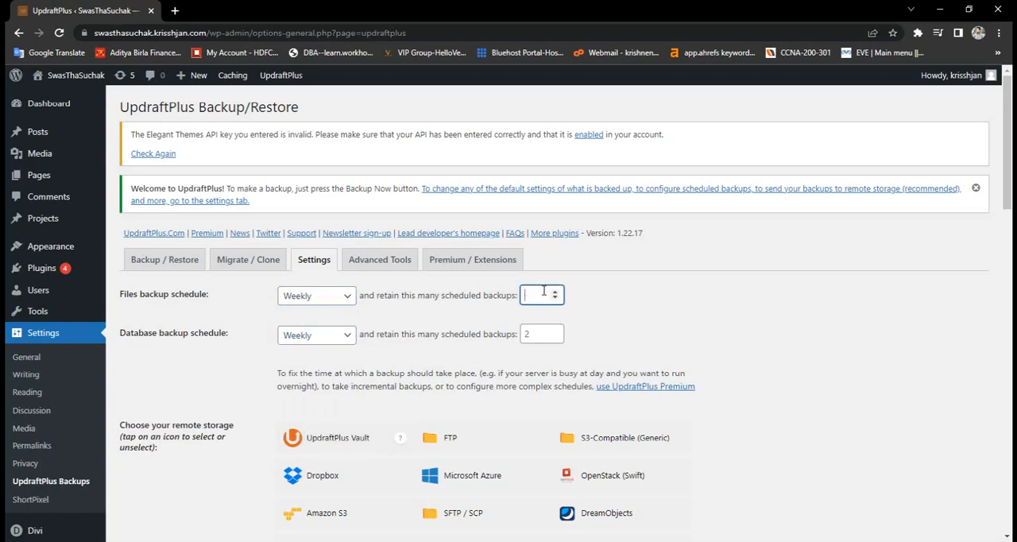
pyautogui.write('4')
pyautogui.click(550, 335)
pyautogui.write('4')
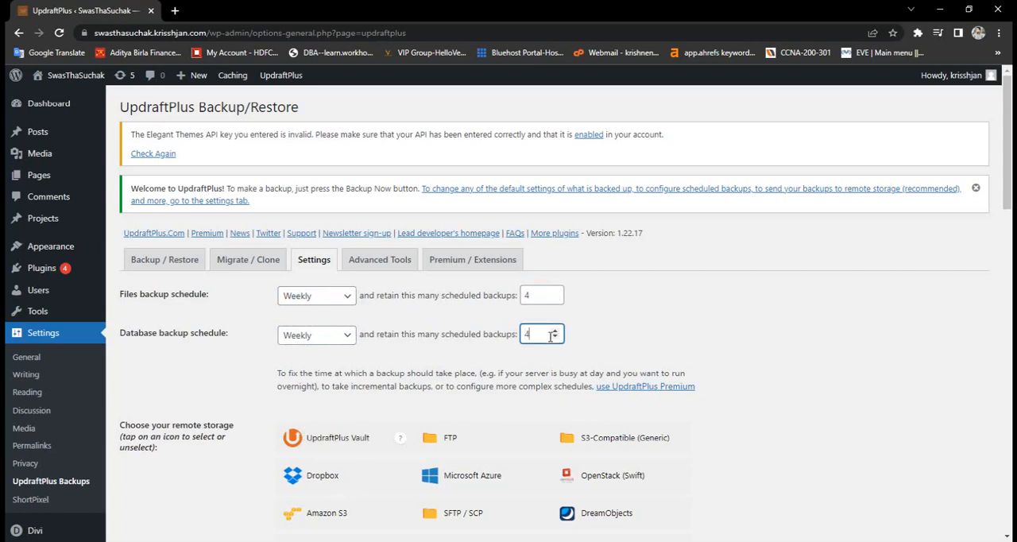
# - Choose Google Drive as the remote storage for backups and save the UpdraftPlus settings
pyautogui.scroll(-2, 712, 305)
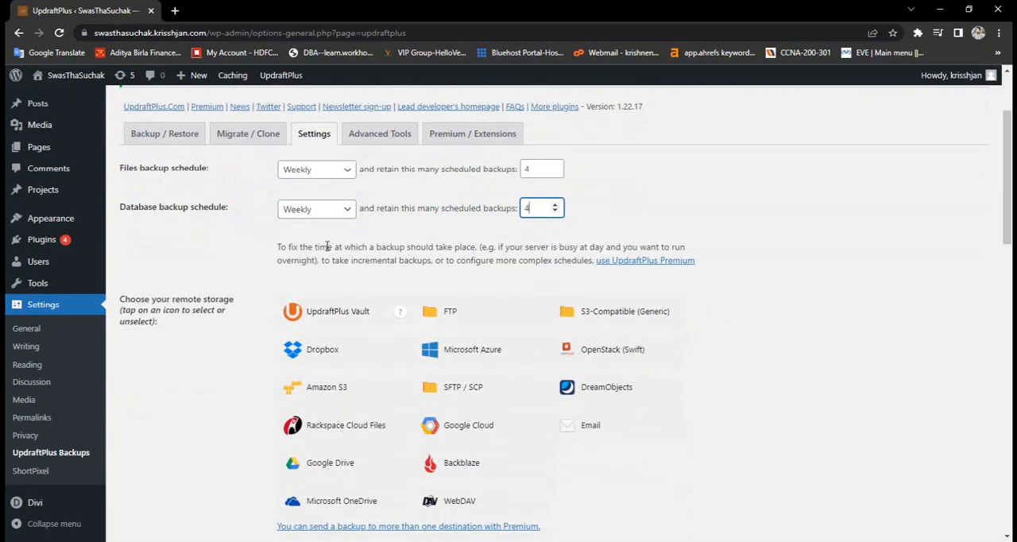
pyautogui.scroll(2, 577, 295)
pyautogui.scroll(-3, 507, 312)
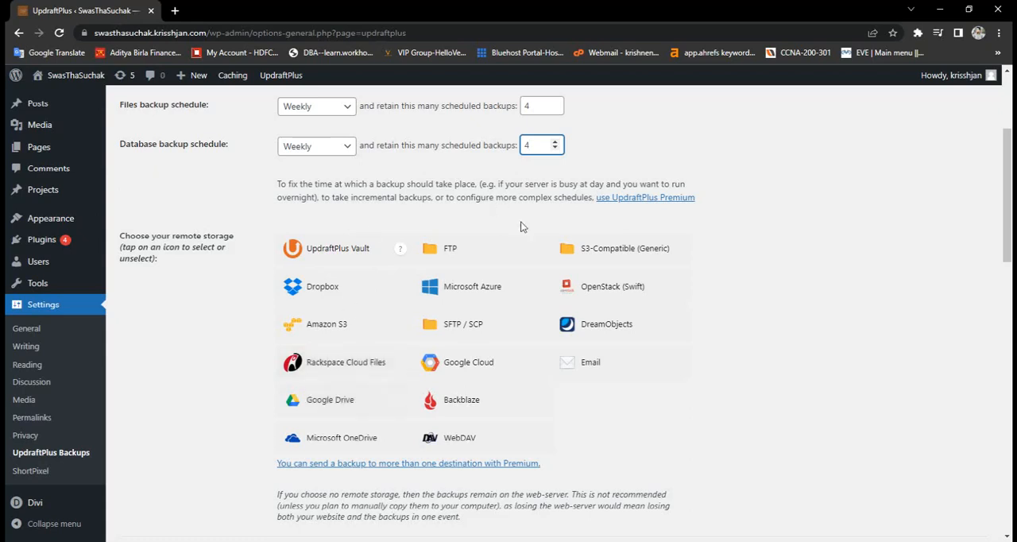
pyautogui.click(339, 402)
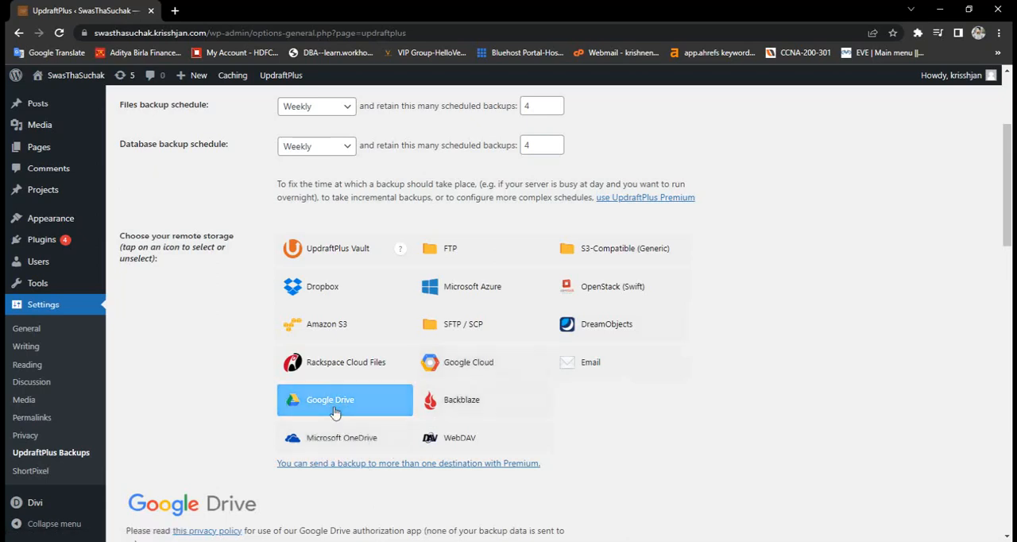
pyautogui.scroll(-2, 665, 382)
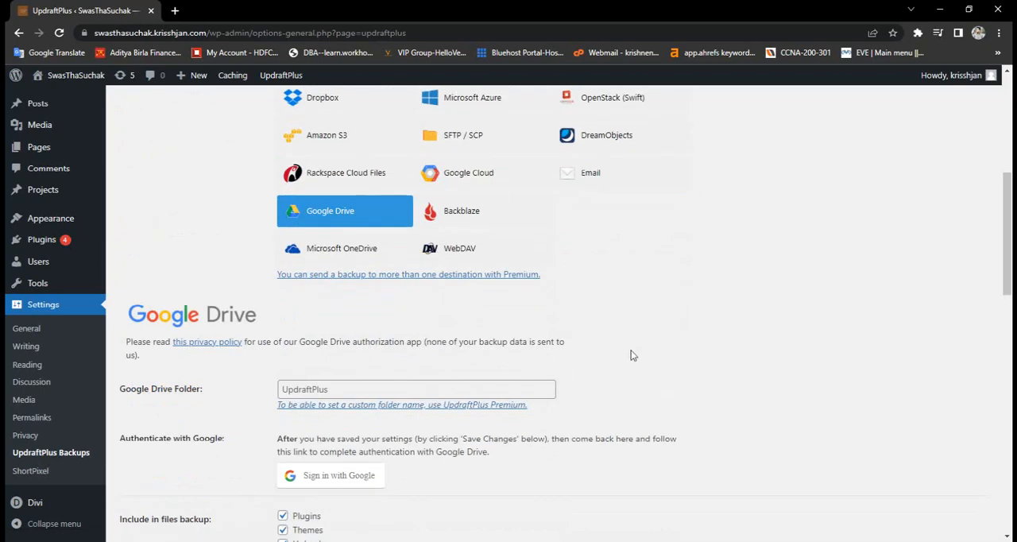
pyautogui.scroll(-3, 922, 348)
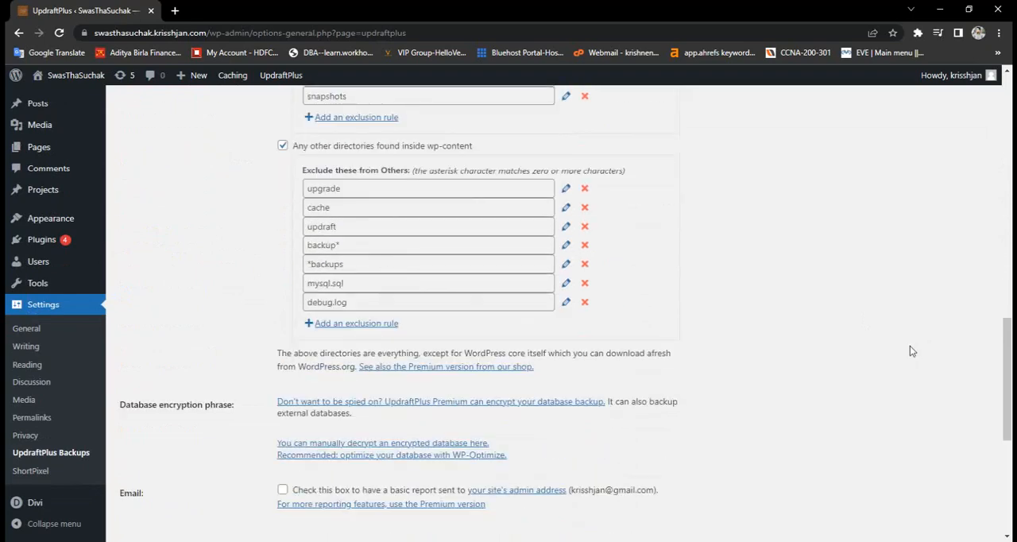
pyautogui.scroll(-3, 636, 405)
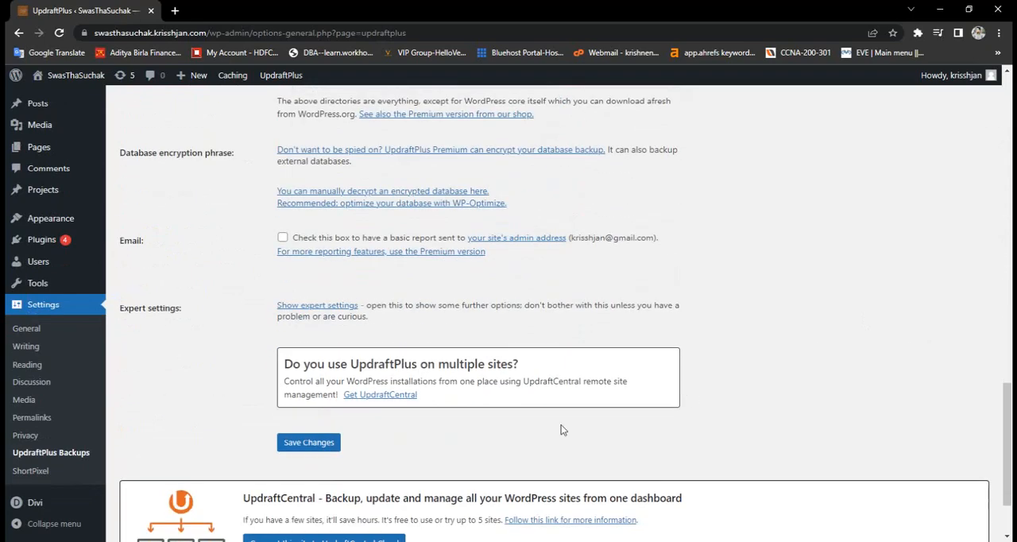
pyautogui.click(314, 444)
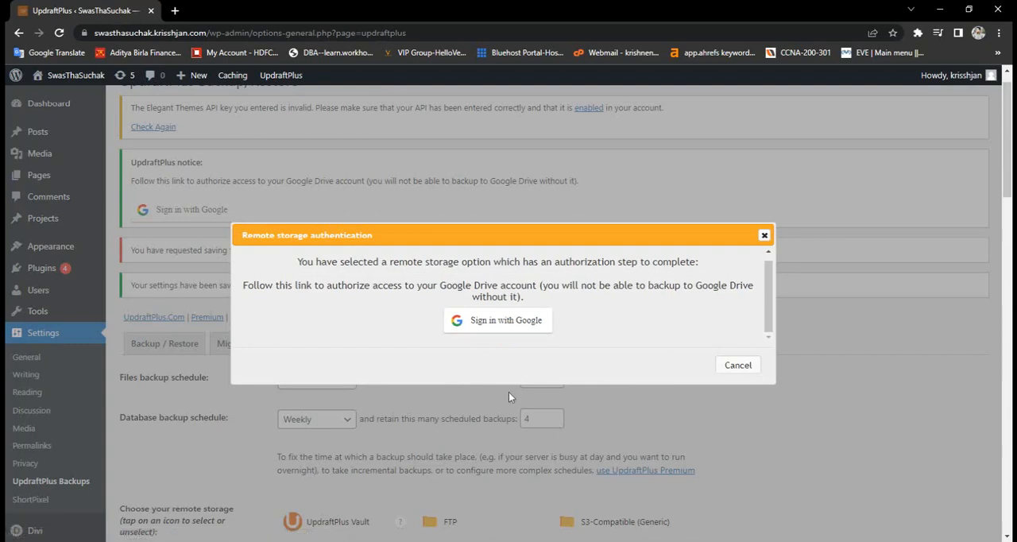
# - Authorize UpdraftPlus to access Google Drive with the listed Google account and complete the setup
pyautogui.click(516, 328)
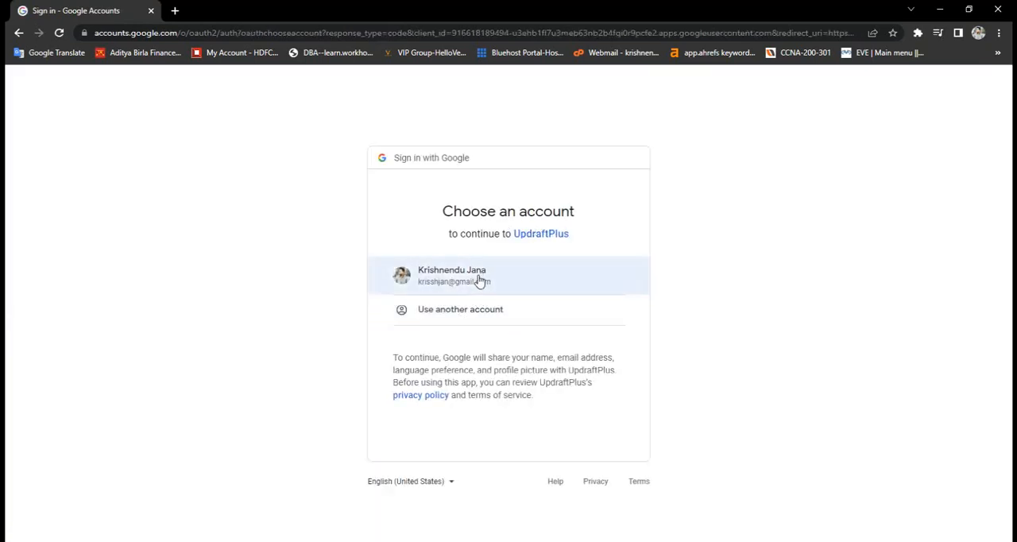
pyautogui.click(480, 281)
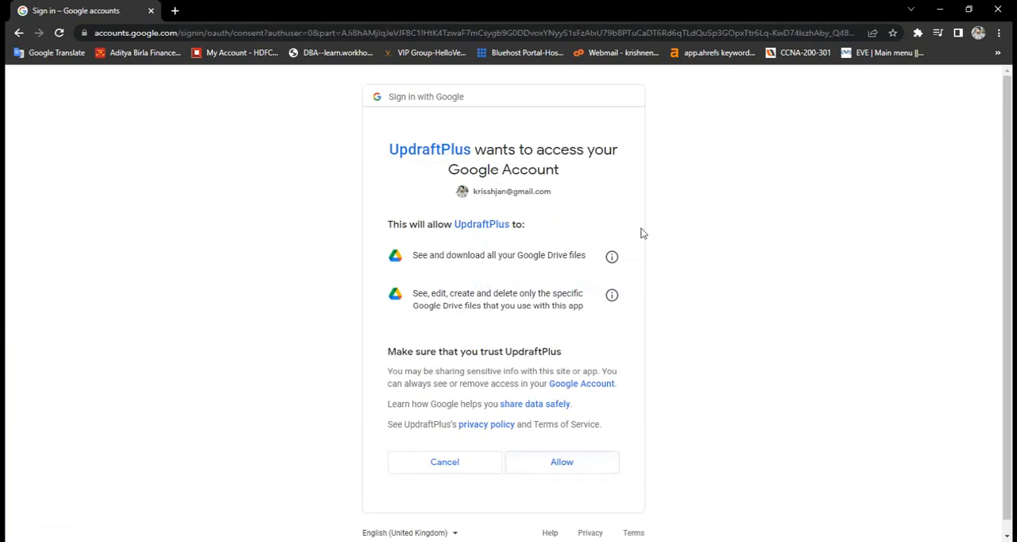
pyautogui.click(584, 468)
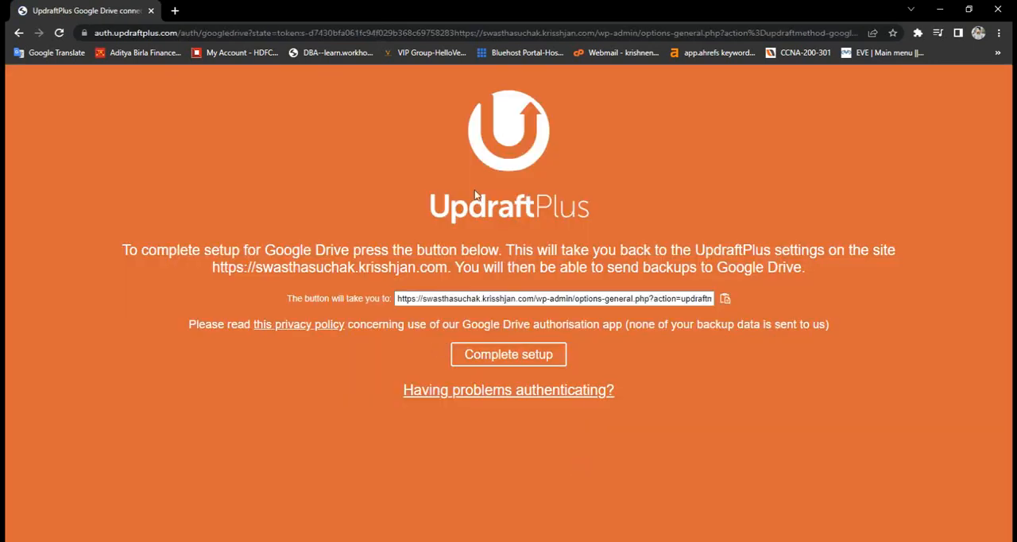
pyautogui.click(504, 363)
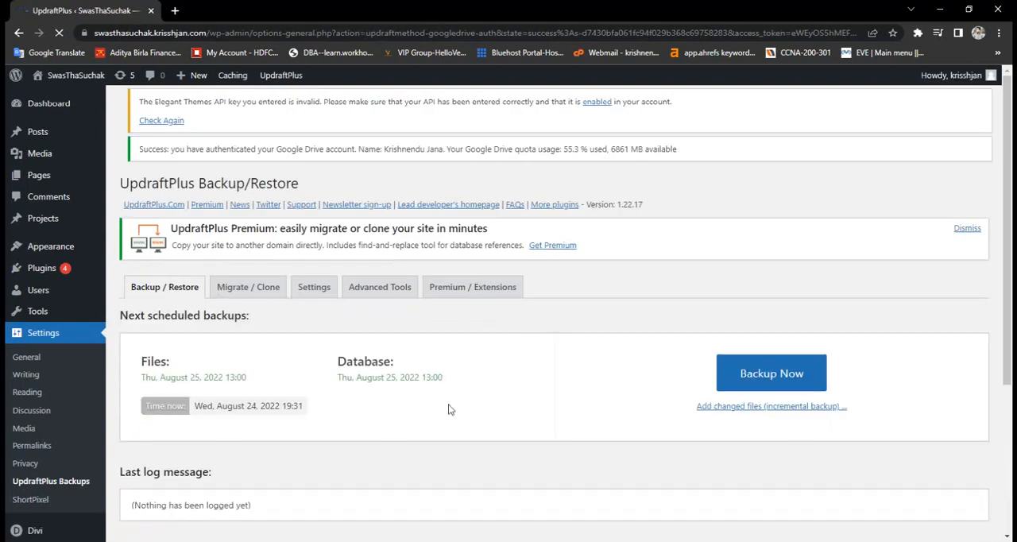
# - Start a manual UpdraftPlus backup that includes the database and files and is sent to remote storage
pyautogui.scroll(-3, 508, 382)
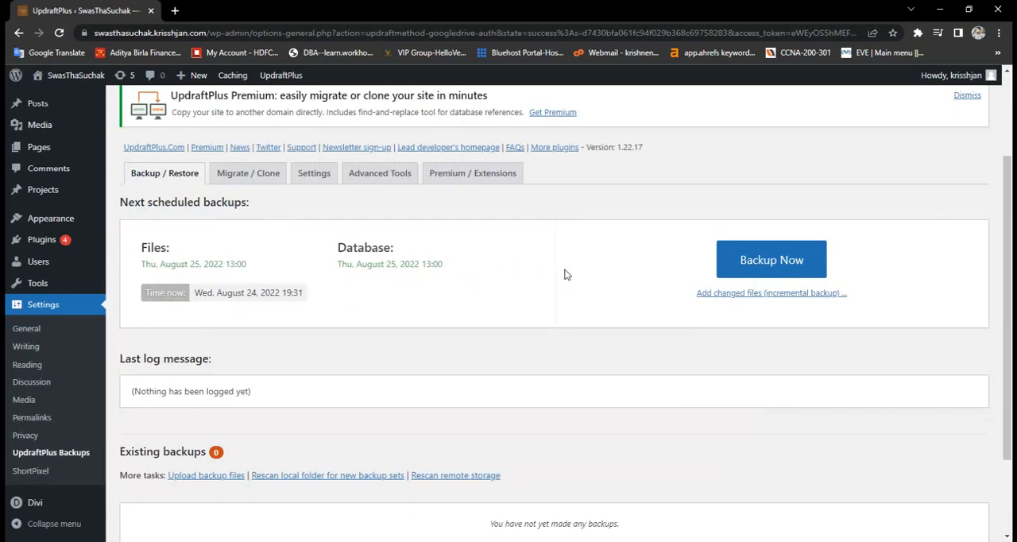
pyautogui.click(745, 270)
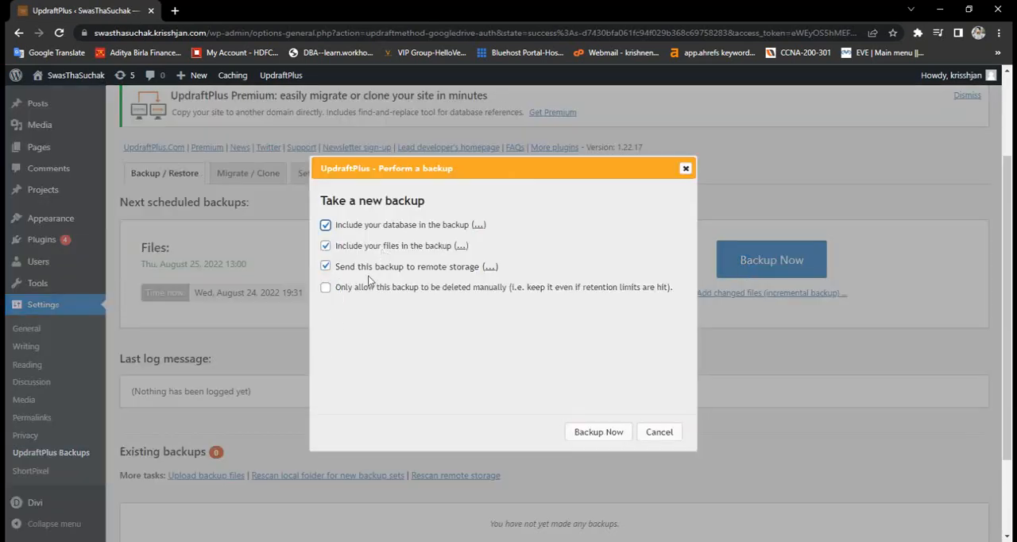
pyautogui.click(327, 268)
pyautogui.click(327, 268)
pyautogui.click(326, 268)
pyautogui.click(585, 434)
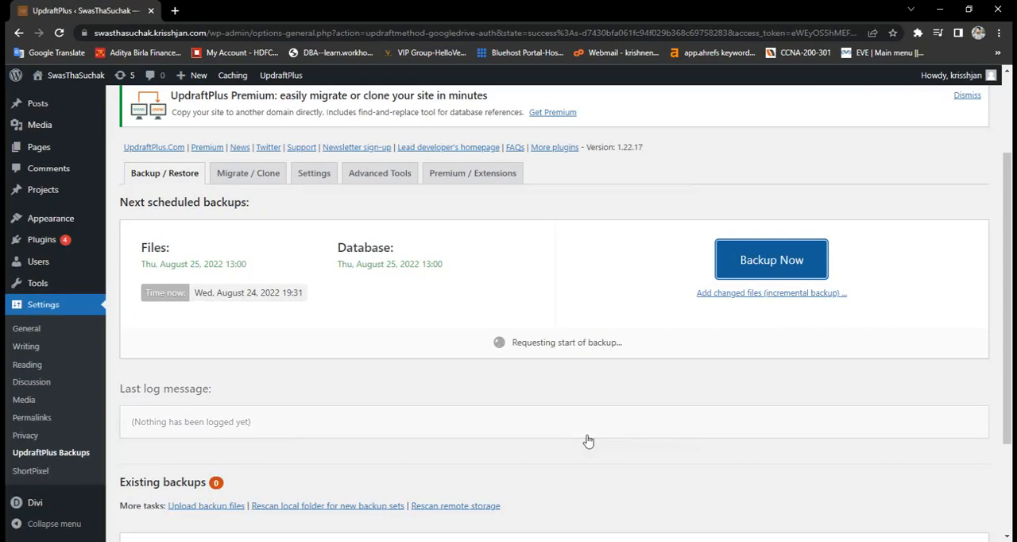
# - Monitor the running backup's progress and check its entry and storage location among the existing backups
pyautogui.scroll(-2, 588, 441)
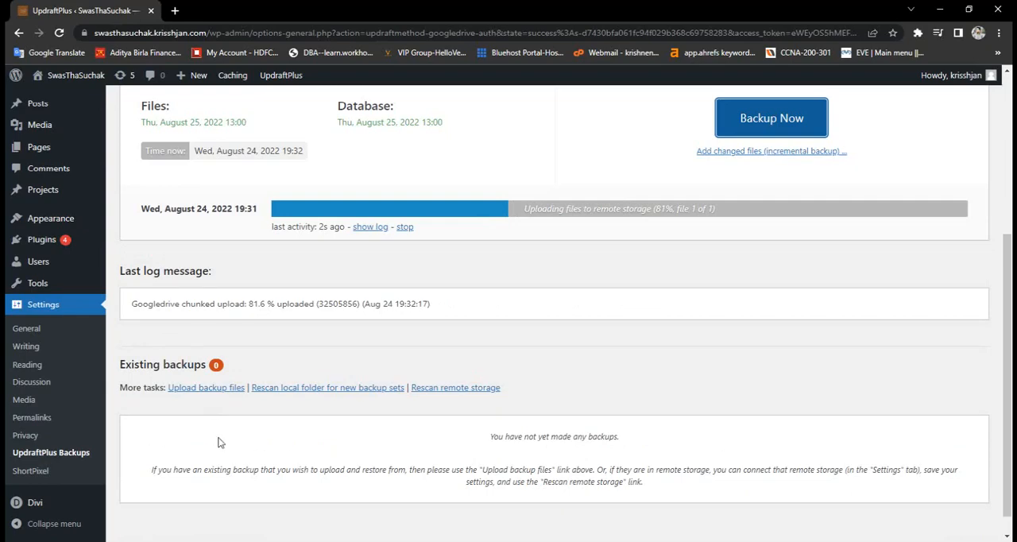
pyautogui.scroll(3, 229, 447)
pyautogui.scroll(-3, 229, 447)
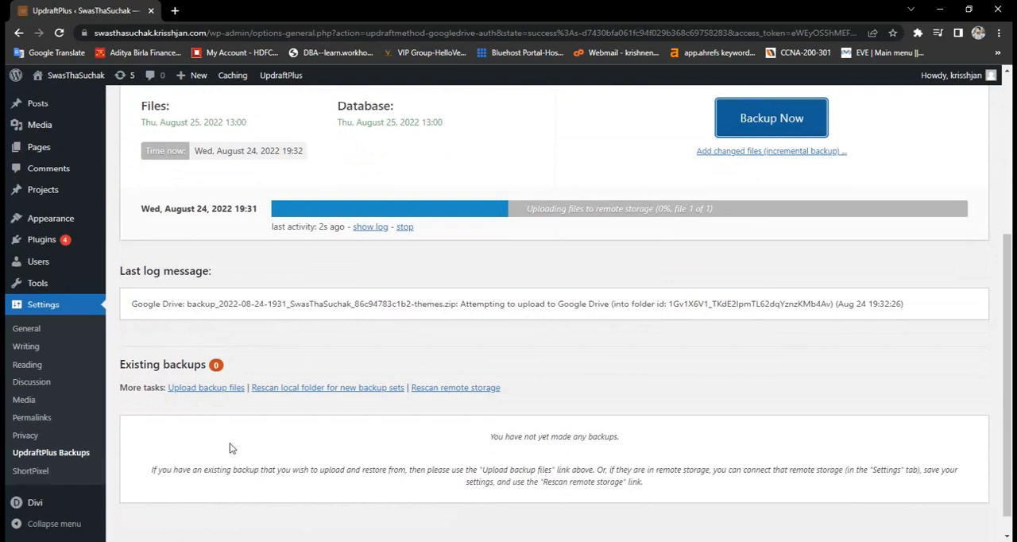
pyautogui.scroll(-1, 229, 451)
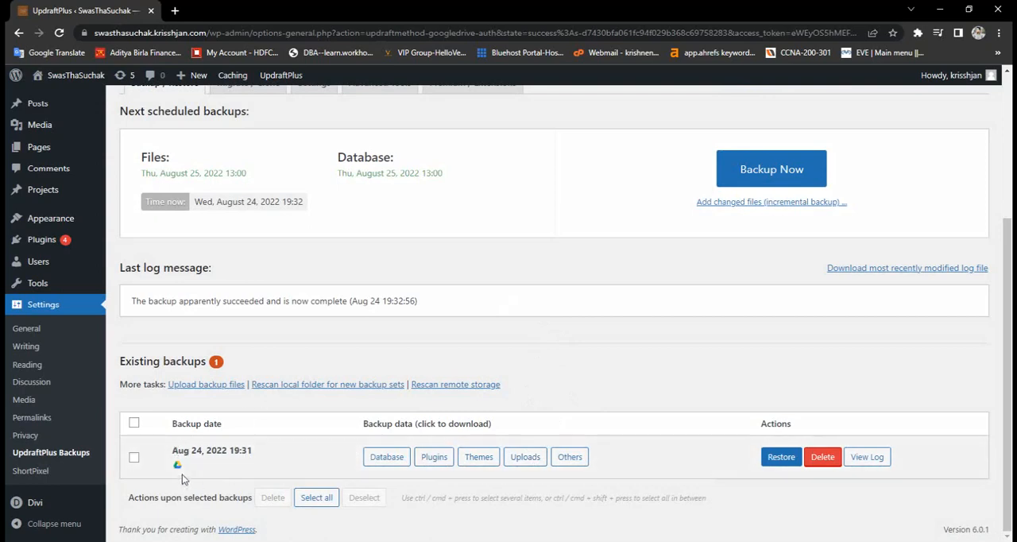
pyautogui.moveTo(177, 468)
pyautogui.scroll(3, 594, 337)
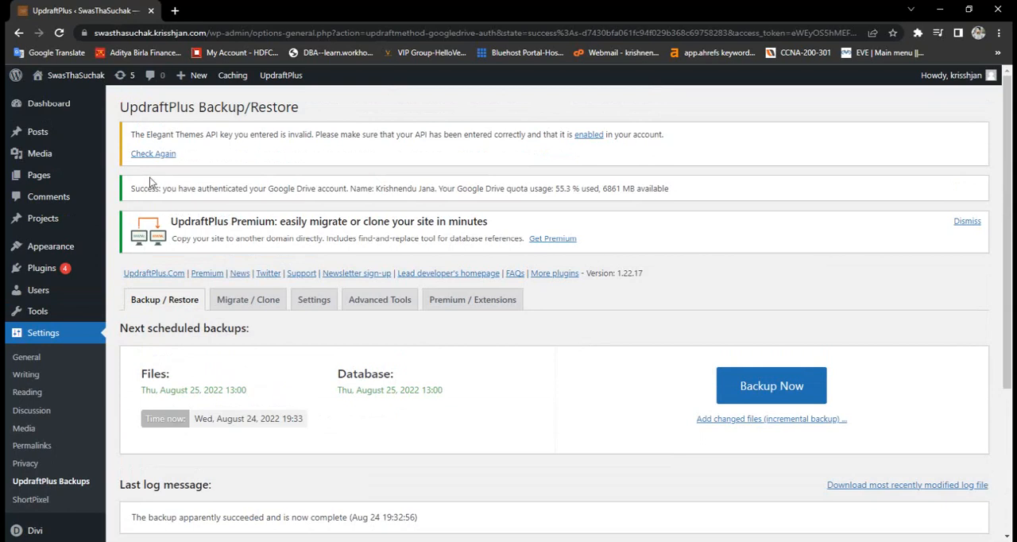
# - Open the list of installed plugins and look through it
pyautogui.moveTo(66, 113)
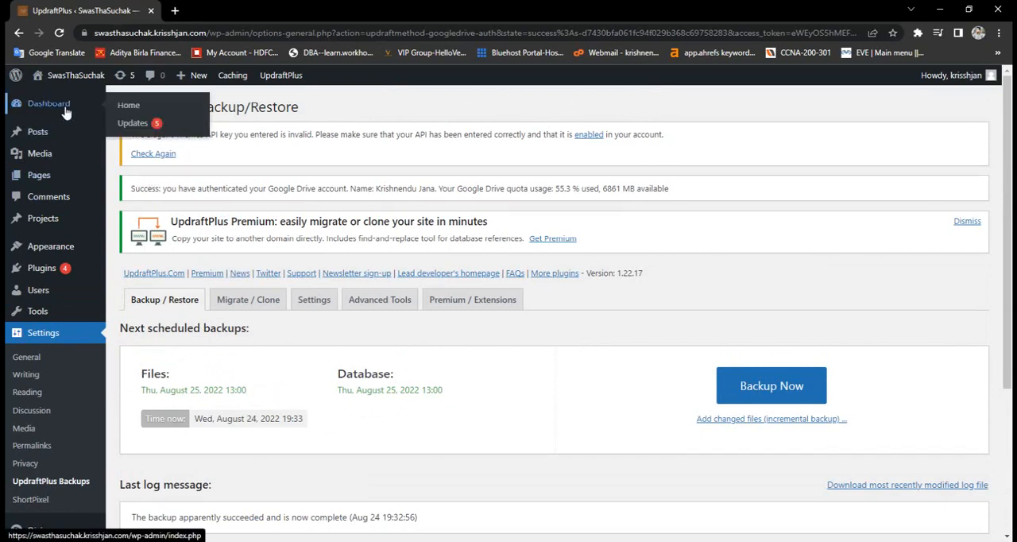
pyautogui.click(41, 273)
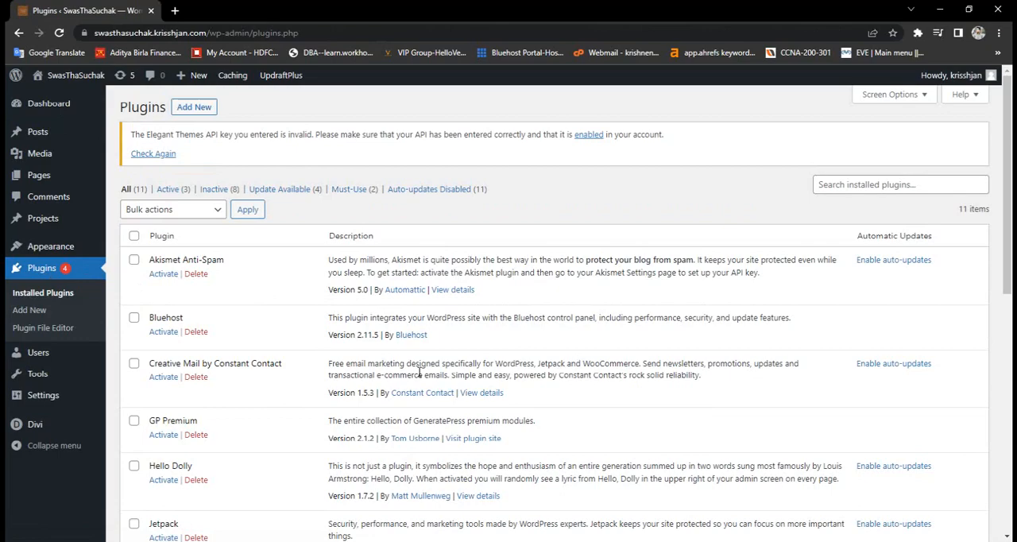
pyautogui.scroll(-5, 418, 372)
pyautogui.scroll(5, 418, 372)
# - Open the public SwasThaSuchak site in a new browser tab and go to its Home page
pyautogui.click(175, 11)
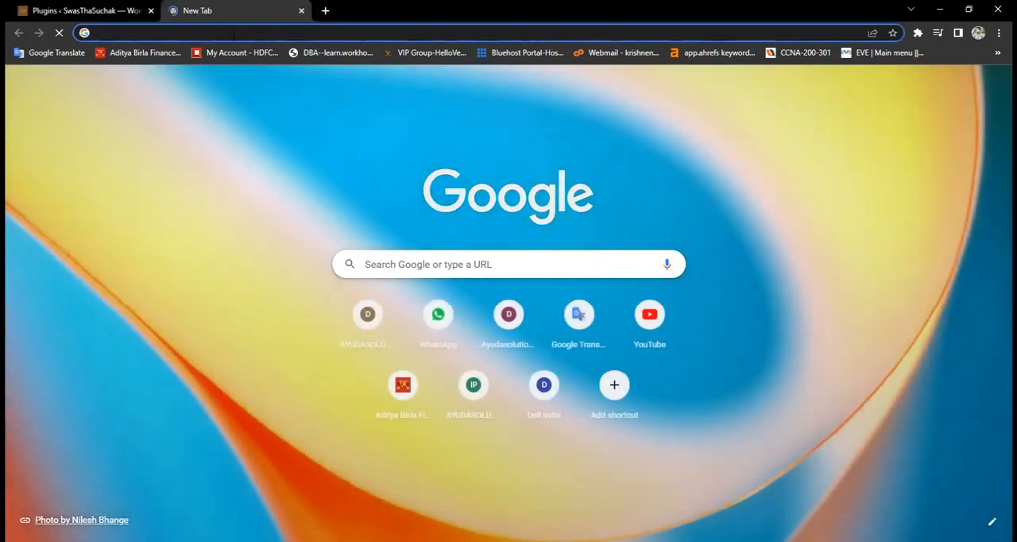
pyautogui.write('sw')
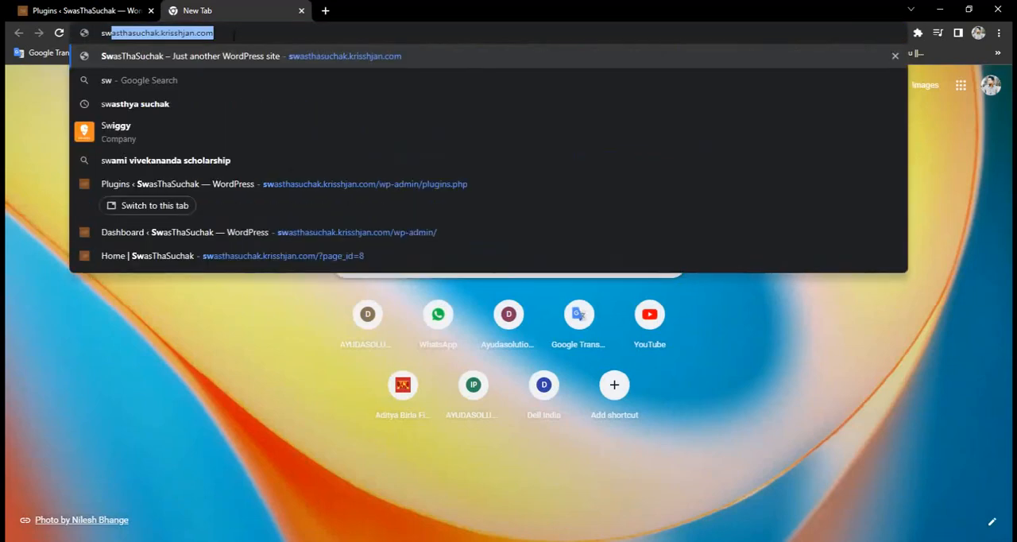
pyautogui.press('Return')
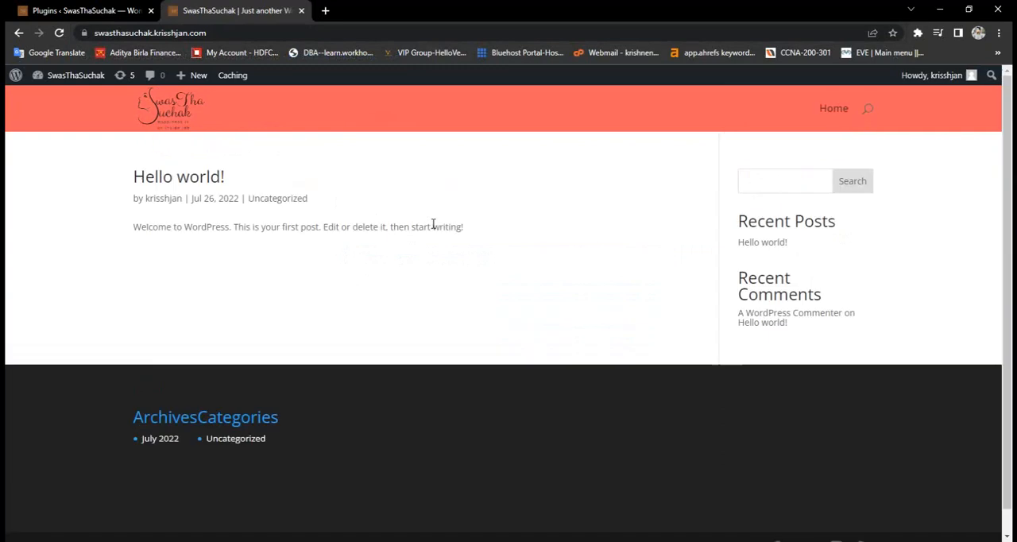
pyautogui.click(231, 32)
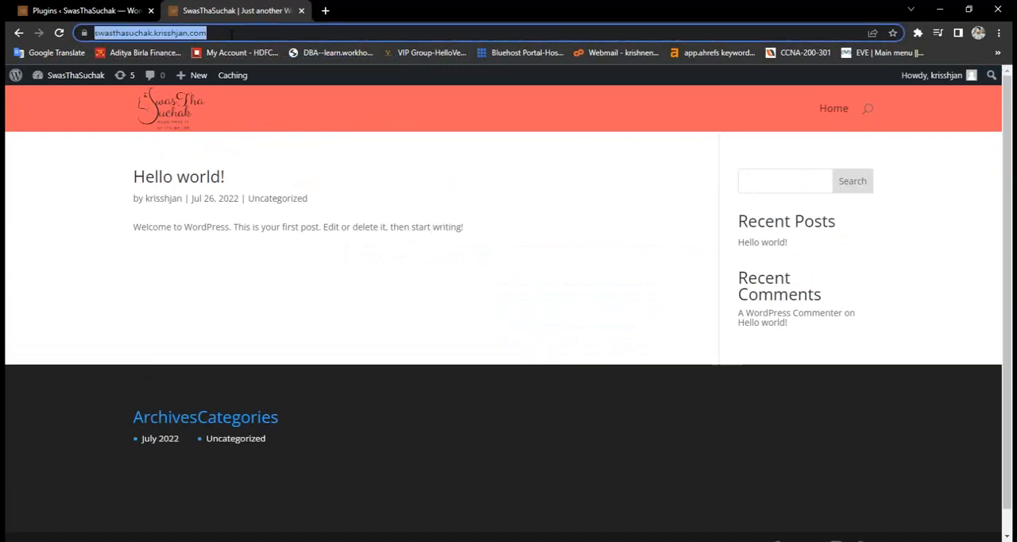
pyautogui.click(843, 109)
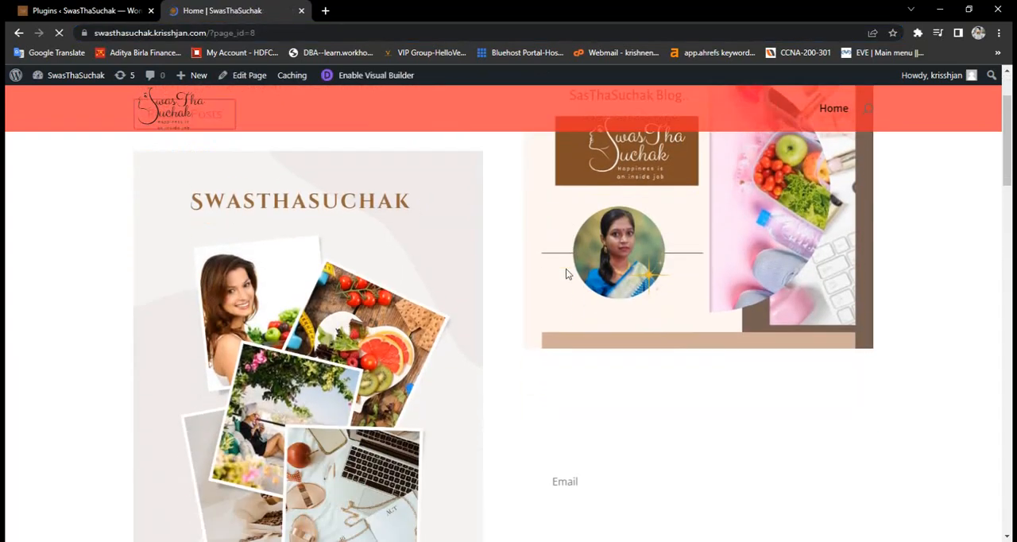
# - Examine the site's Home page content from the welcome section down to the blog posts
pyautogui.scroll(-3, 566, 270)
pyautogui.scroll(-5, 566, 270)
pyautogui.scroll(5, 566, 274)
pyautogui.scroll(5, 567, 270)
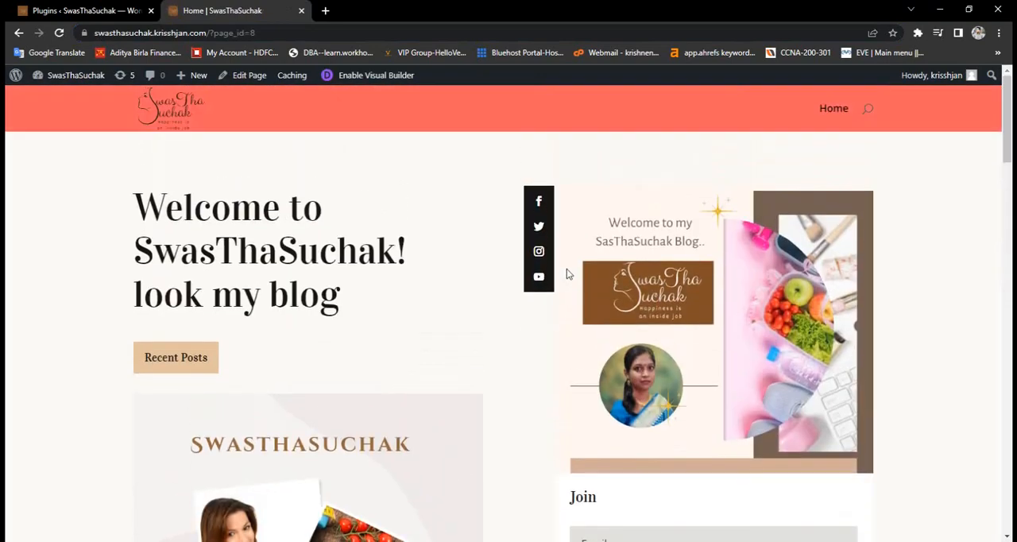
pyautogui.scroll(-3, 566, 273)
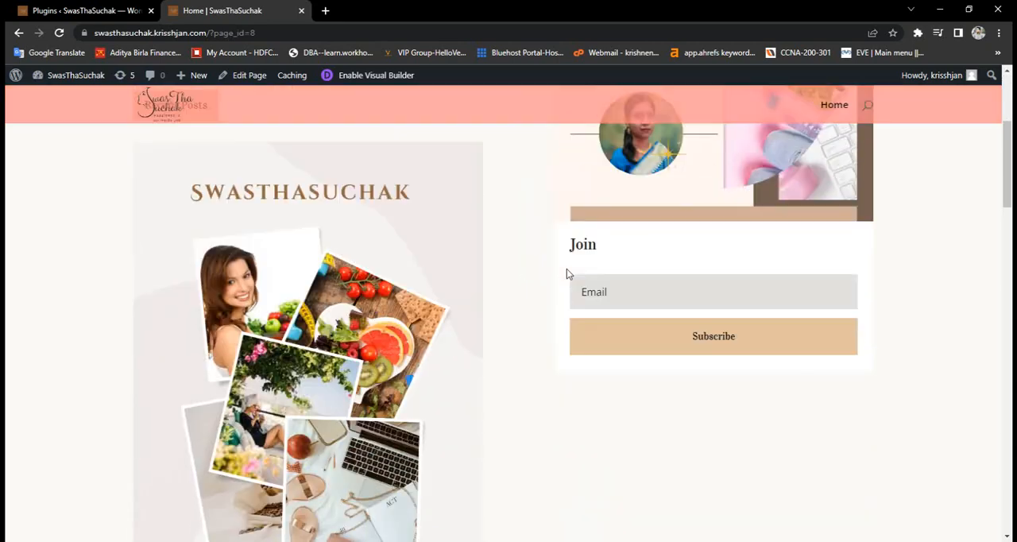
pyautogui.scroll(-4, 566, 273)
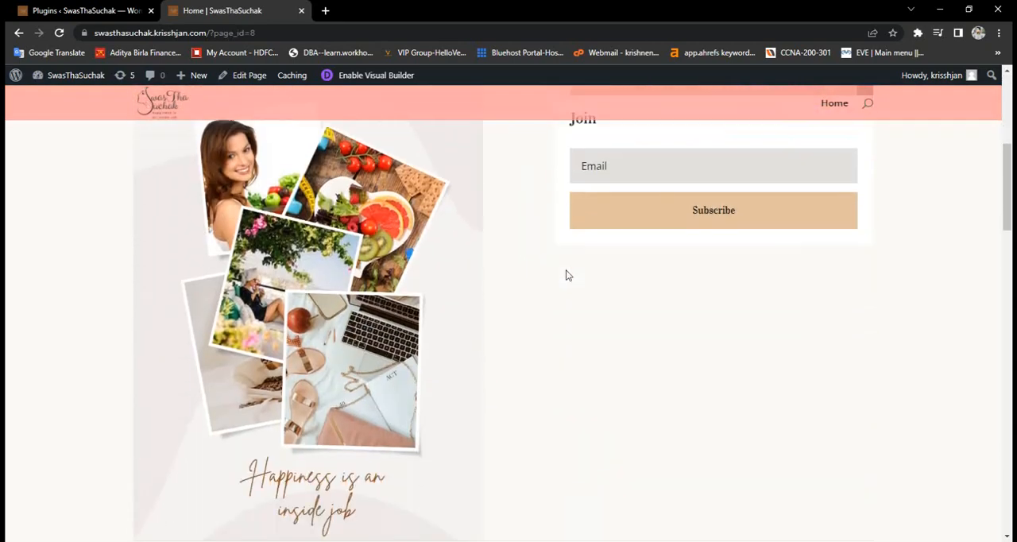
pyautogui.scroll(-8, 566, 275)
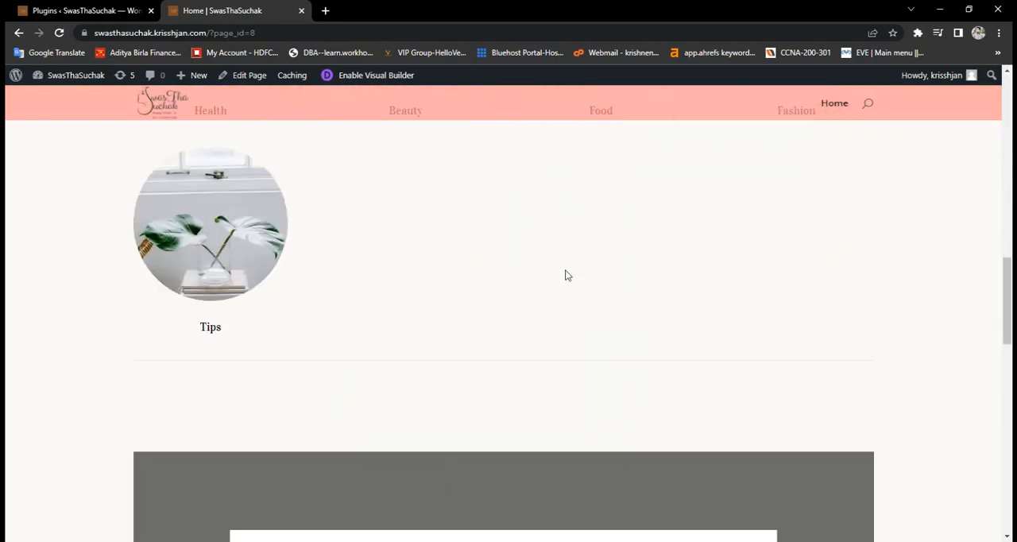
pyautogui.scroll(-4, 565, 274)
pyautogui.scroll(12, 565, 274)
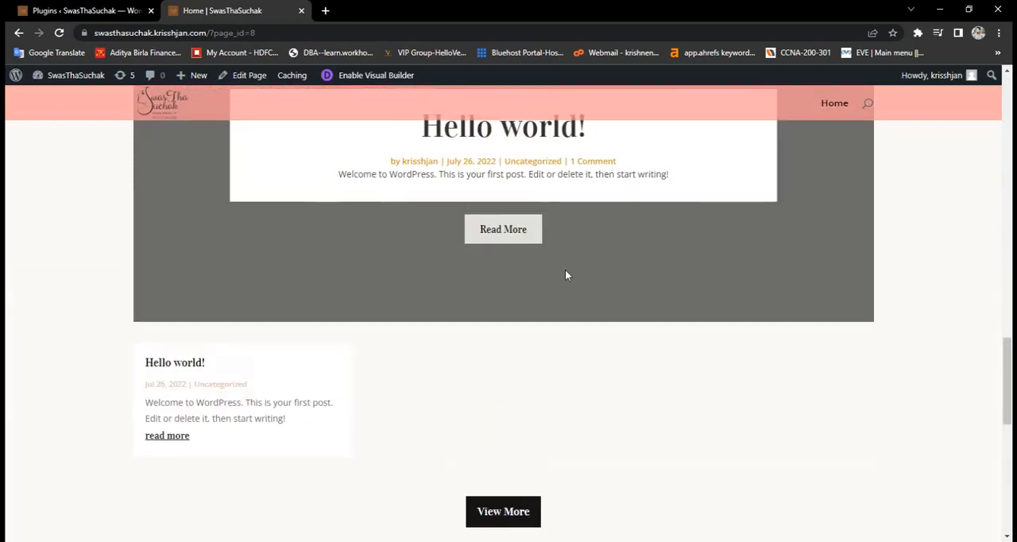
pyautogui.scroll(6, 564, 274)
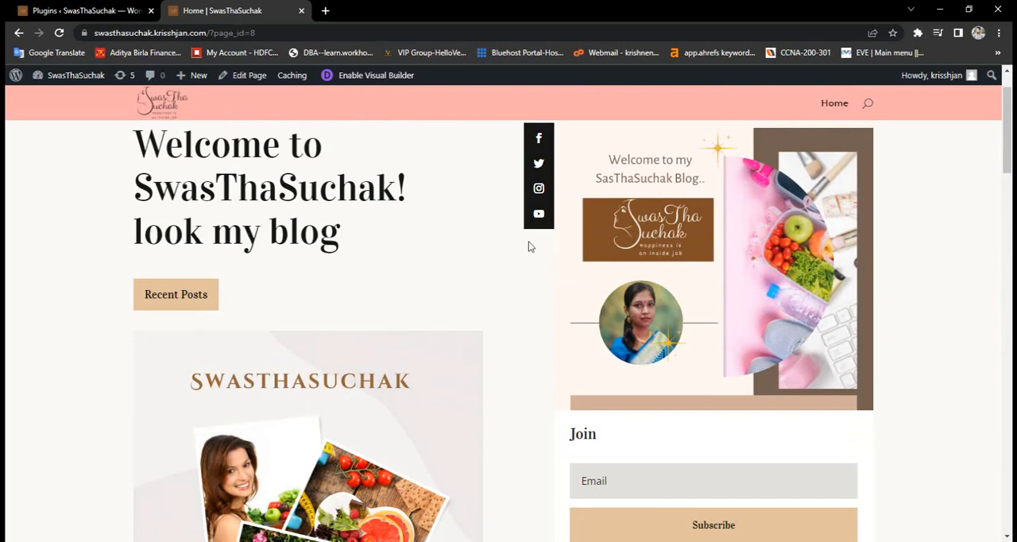
# - Return to the WordPress plugin administration and browse the installed plugins for the reset plugin
pyautogui.click(100, 11)
pyautogui.scroll(-3, 289, 365)
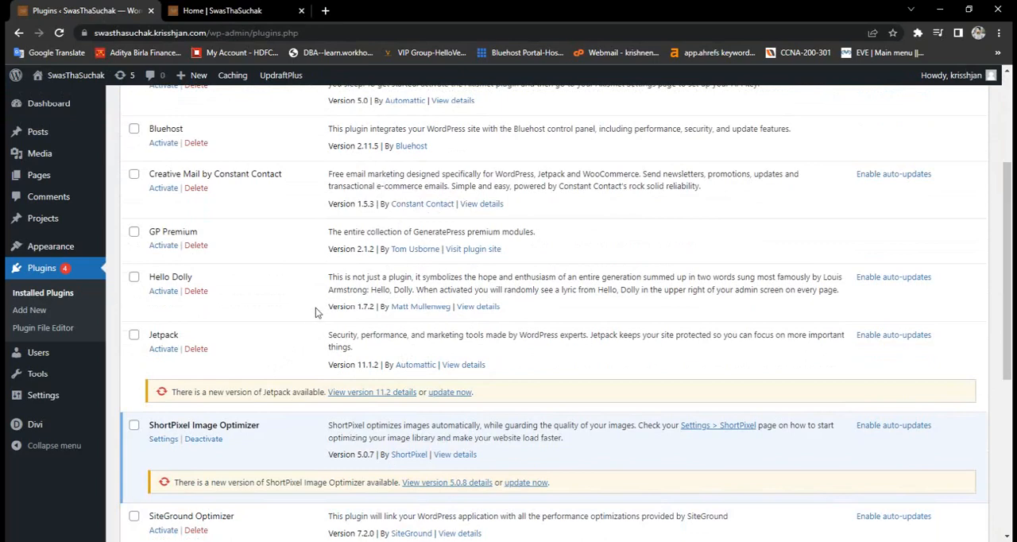
pyautogui.scroll(-2, 315, 311)
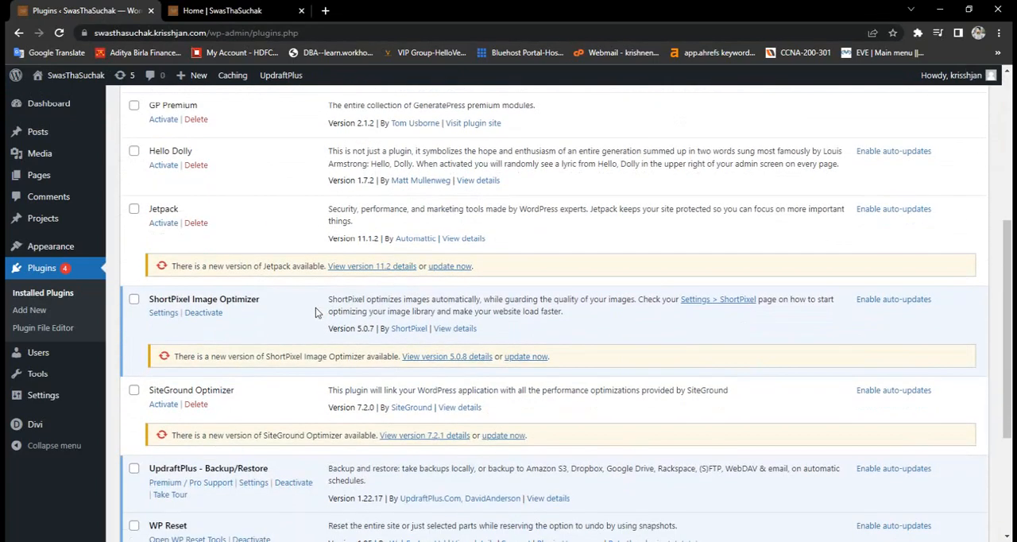
pyautogui.scroll(6, 316, 310)
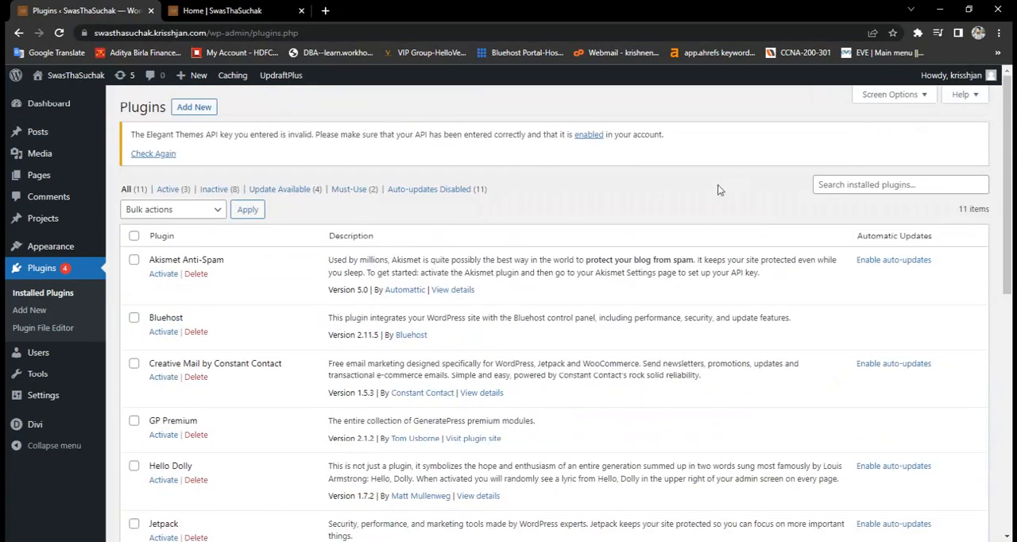
# - Try to search the installed plugins for "wp"
pyautogui.click(823, 184)
pyautogui.write('wp')
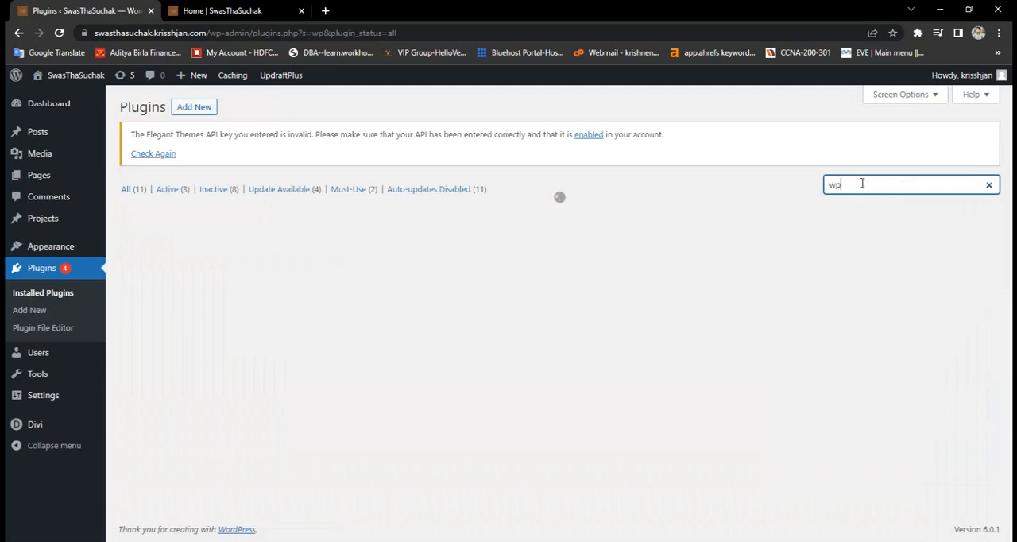
pyautogui.click(988, 184)
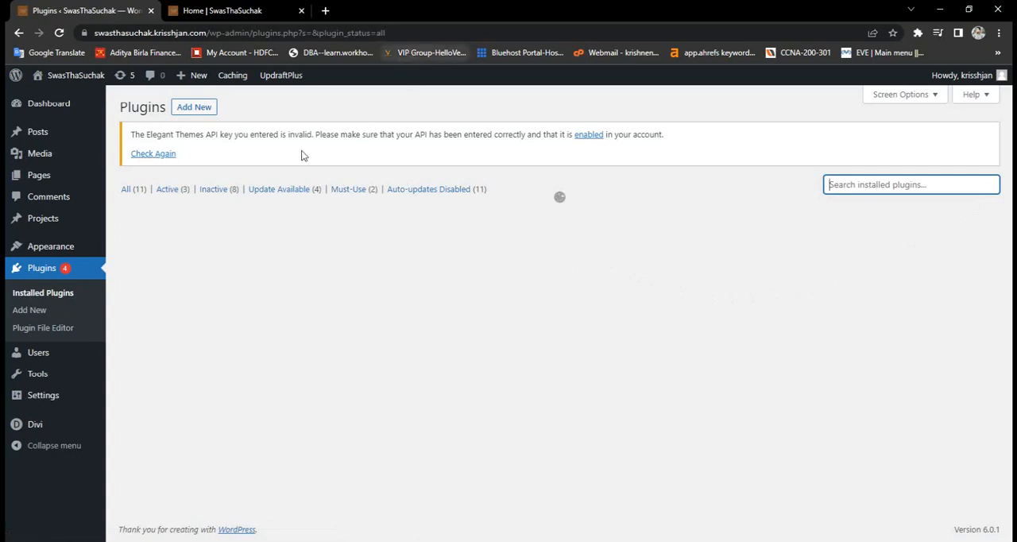
# - Reload the installed plugins list and open the WP Reset tools
pyautogui.click(64, 270)
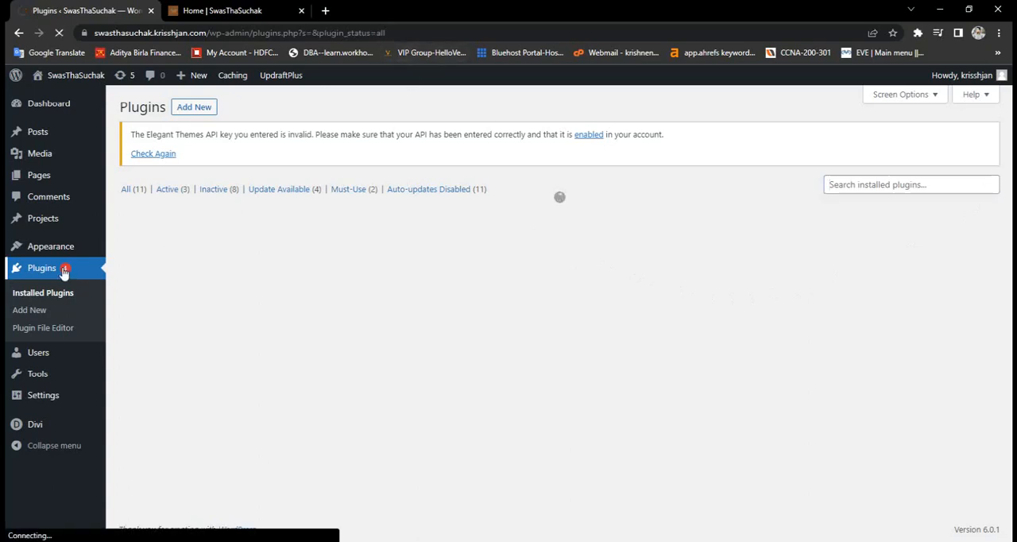
pyautogui.scroll(-10, 159, 353)
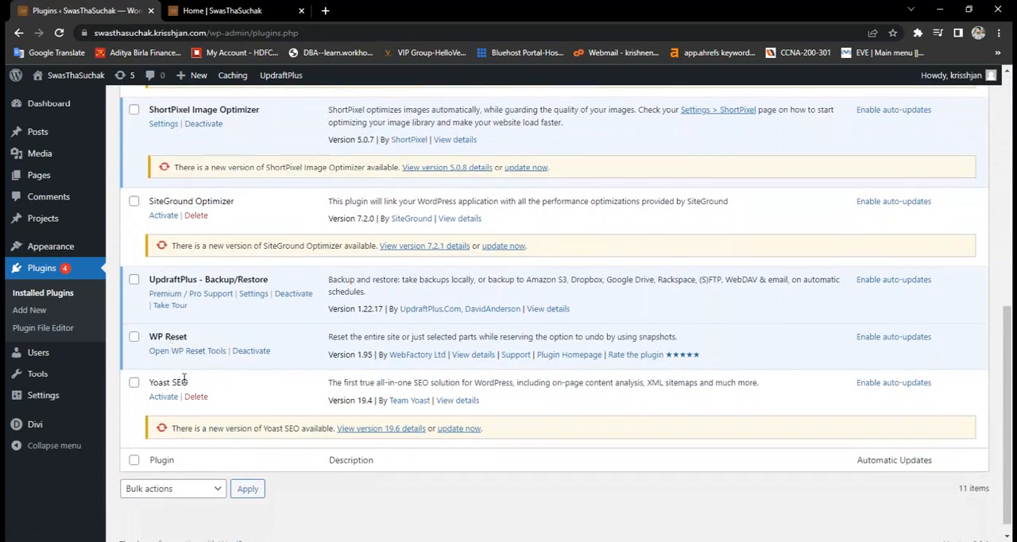
pyautogui.click(165, 353)
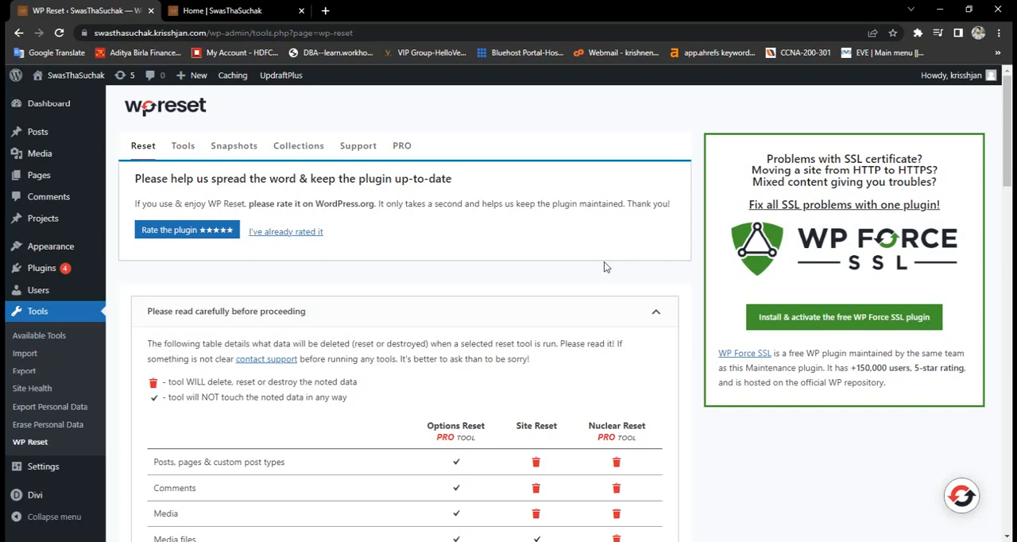
# - Review what WP Reset deletes and disable reactivation of the WP Reset plugin for Site Reset
pyautogui.scroll(-3, 603, 266)
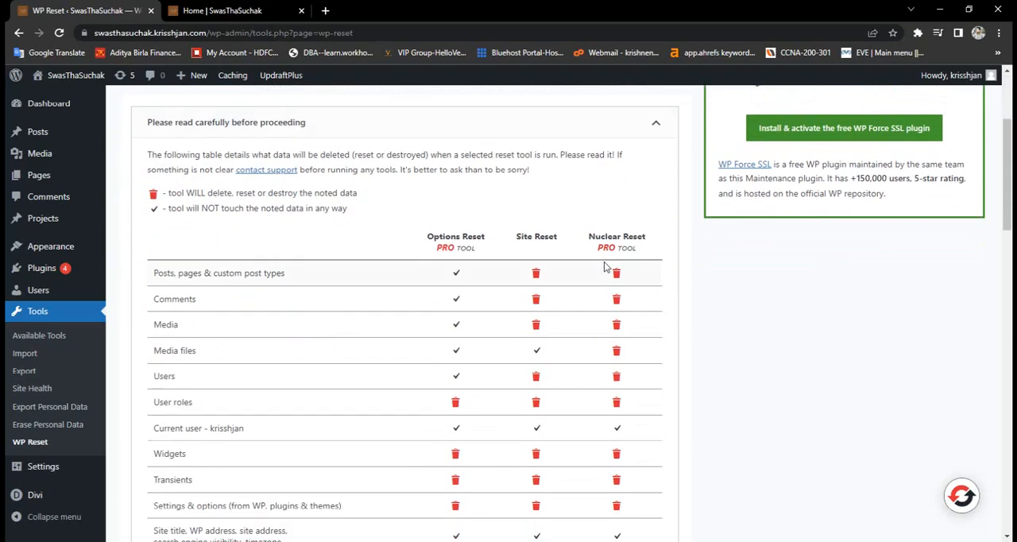
pyautogui.scroll(3, 603, 266)
pyautogui.scroll(-14, 370, 294)
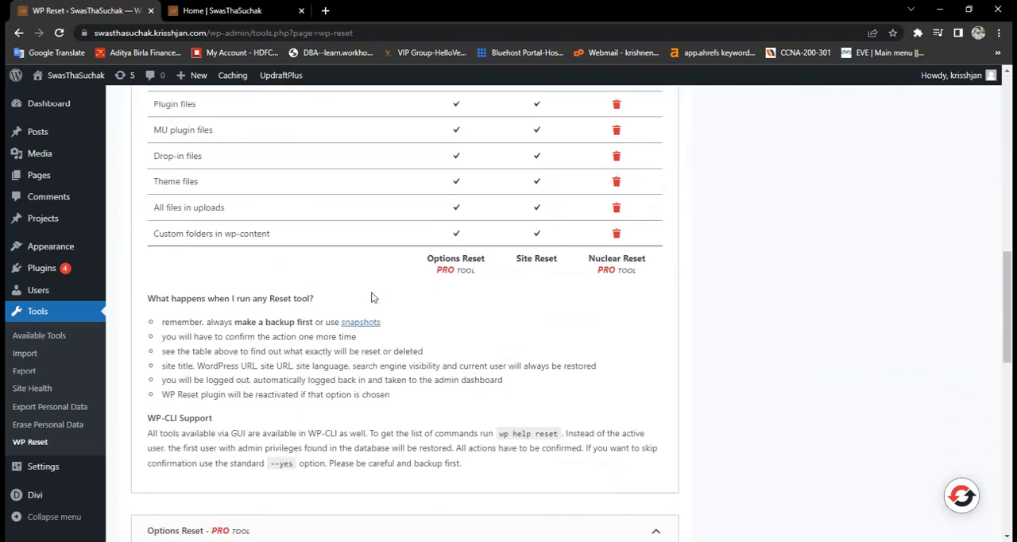
pyautogui.scroll(-1, 371, 296)
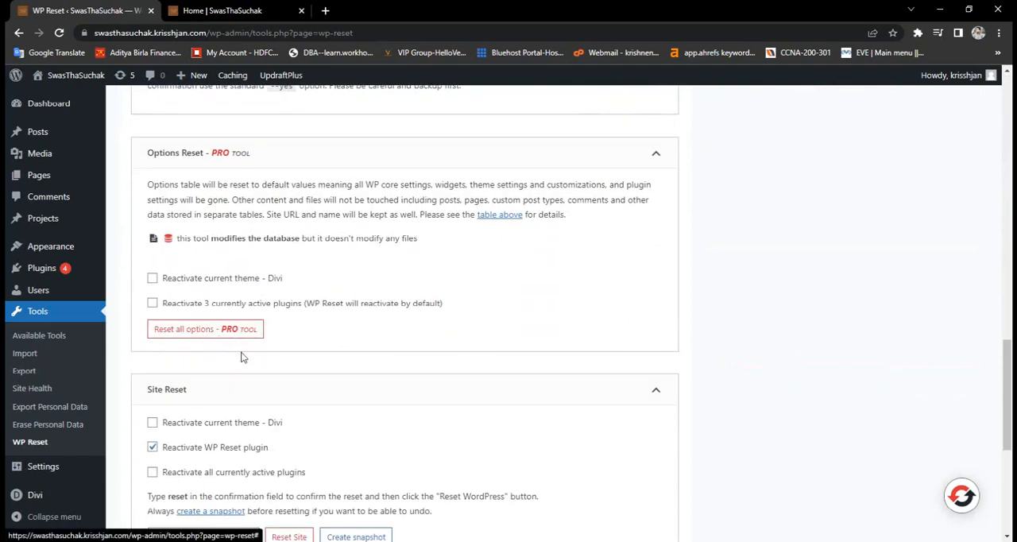
pyautogui.scroll(-1, 232, 343)
pyautogui.click(233, 343)
# - Reset the WordPress site with the confirmation word "reset" and check the resulting dashboard
pyautogui.click(224, 432)
pyautogui.write('reset')
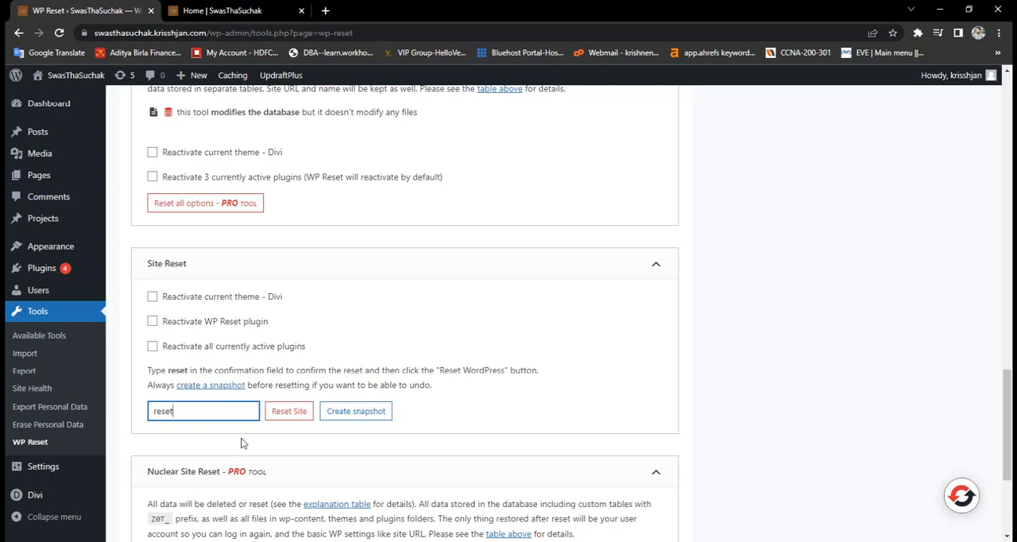
pyautogui.click(289, 420)
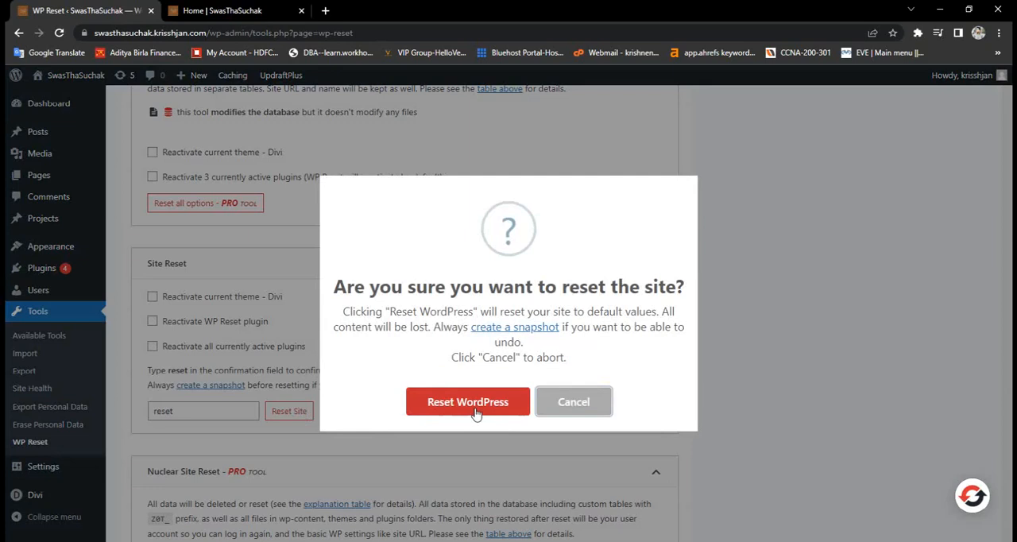
pyautogui.click(467, 402)
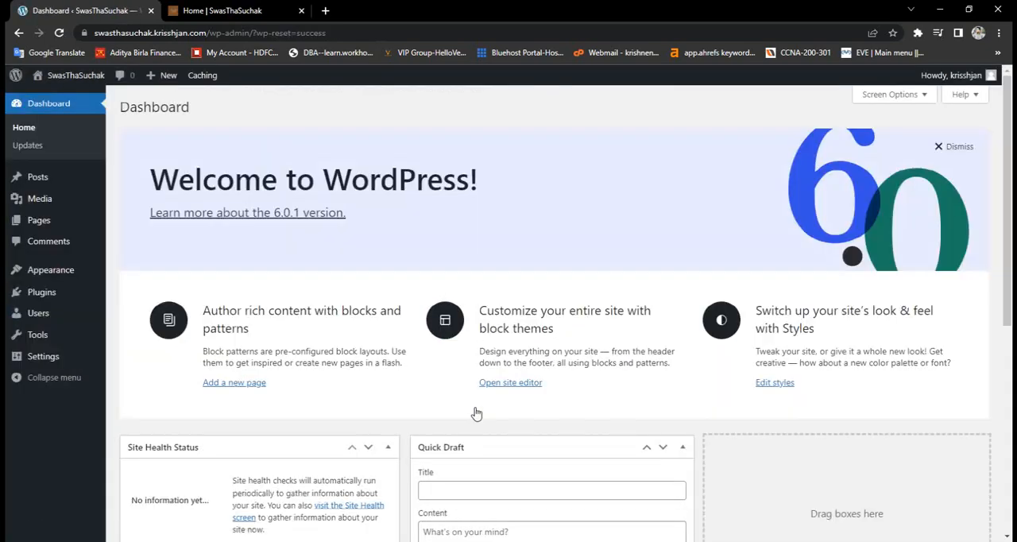
pyautogui.scroll(-5, 477, 411)
pyautogui.scroll(5, 477, 409)
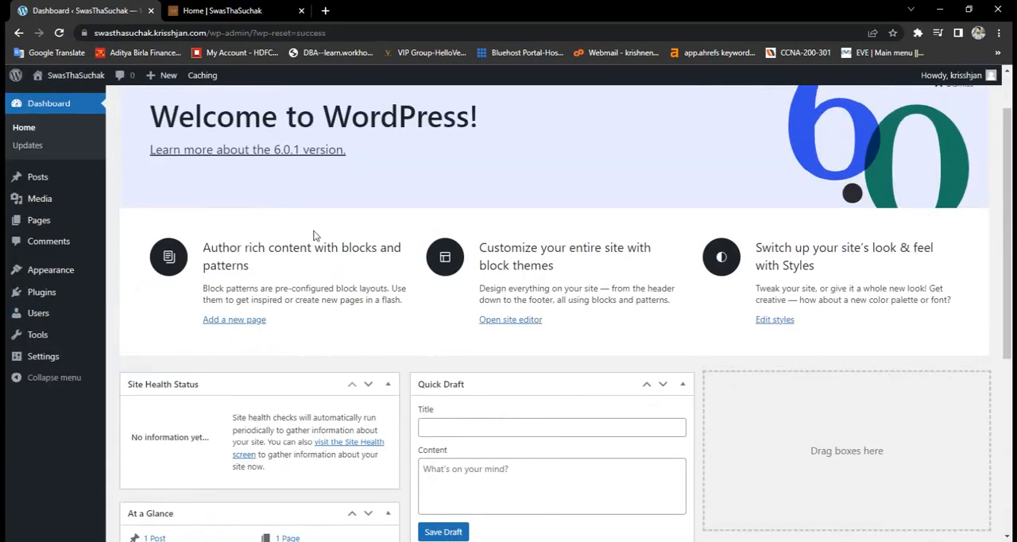
# - Reload the site's previously opened front-end page and check how it looks after the reset
pyautogui.click(215, 10)
pyautogui.click(251, 34)
pyautogui.press('Return')
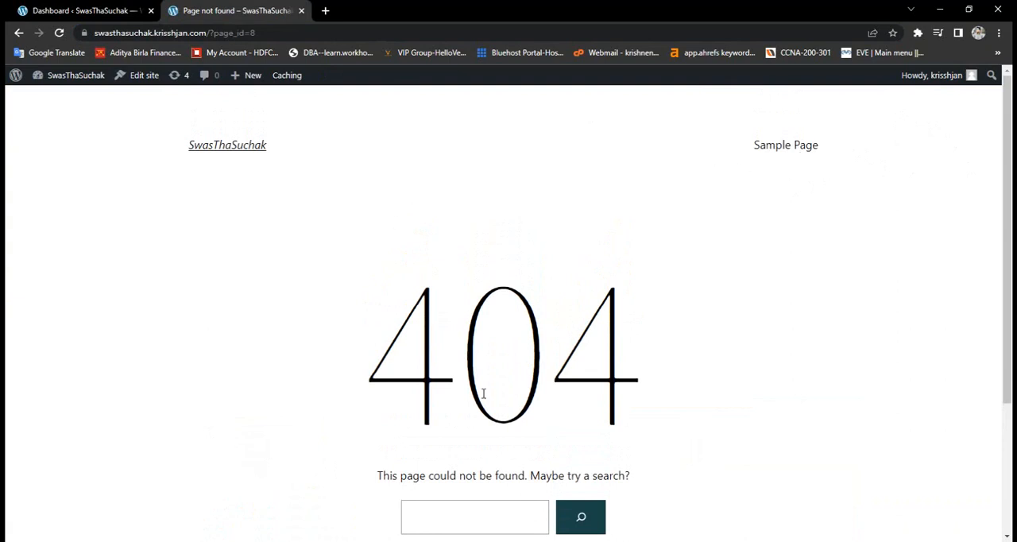
pyautogui.scroll(-3, 481, 389)
pyautogui.scroll(3, 484, 397)
pyautogui.scroll(-3, 655, 211)
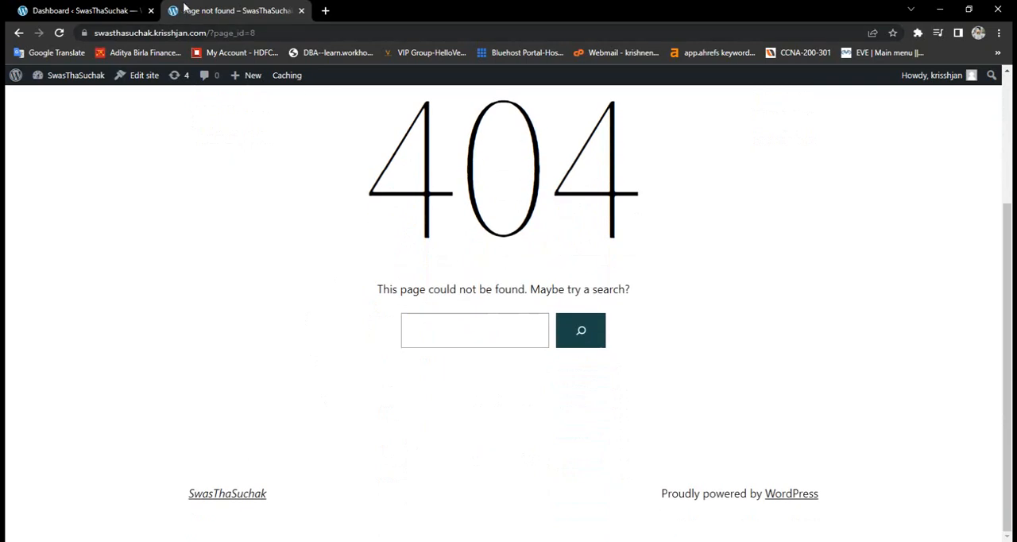
# - Replace the old front-end page with the site's home page at swasthasuchak.krisshjan.com and look through its content
pyautogui.click(323, 13)
pyautogui.click(301, 11)
pyautogui.write('swasthasuchak.krisshjan.com')
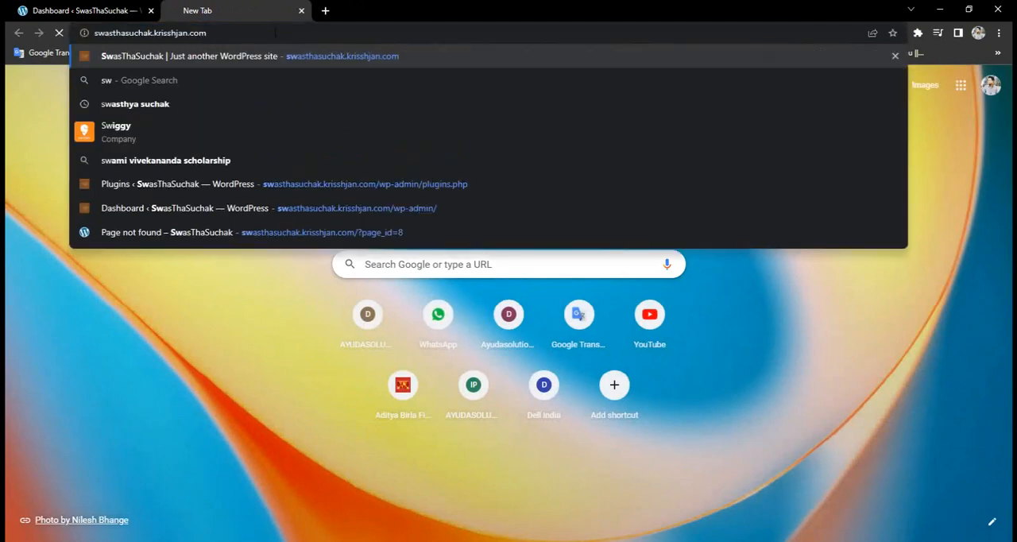
pyautogui.press('Return')
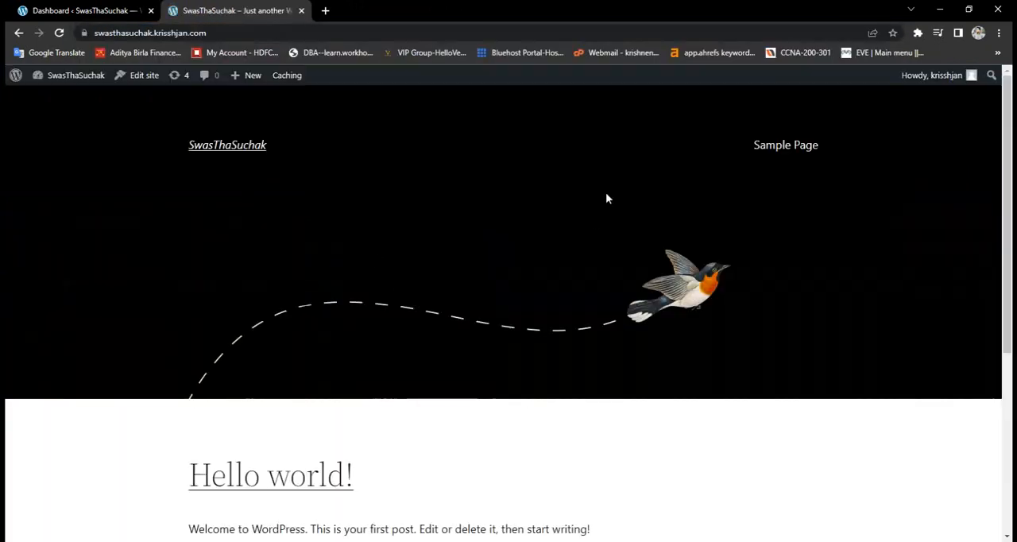
pyautogui.scroll(-4, 310, 385)
pyautogui.scroll(4, 316, 385)
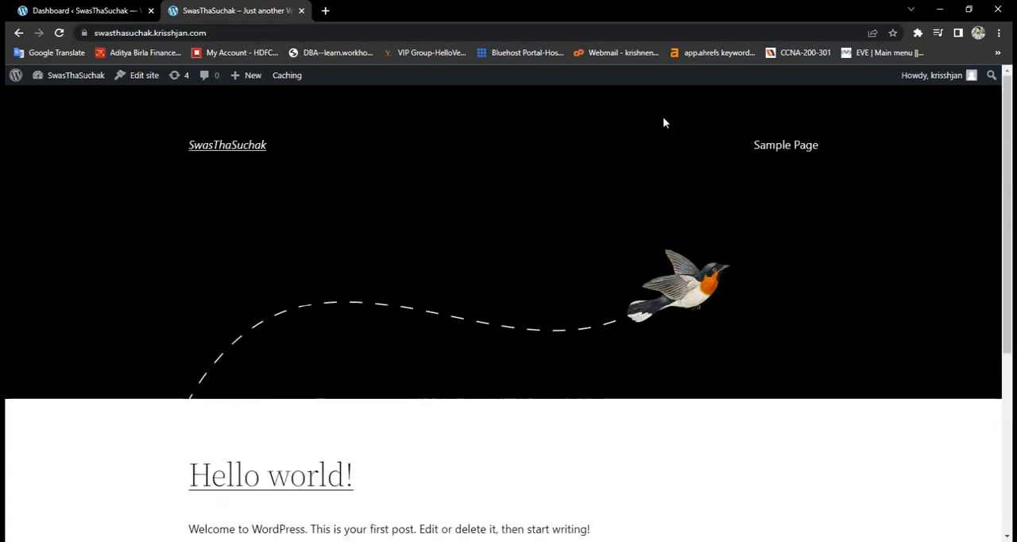
pyautogui.scroll(-4, 773, 319)
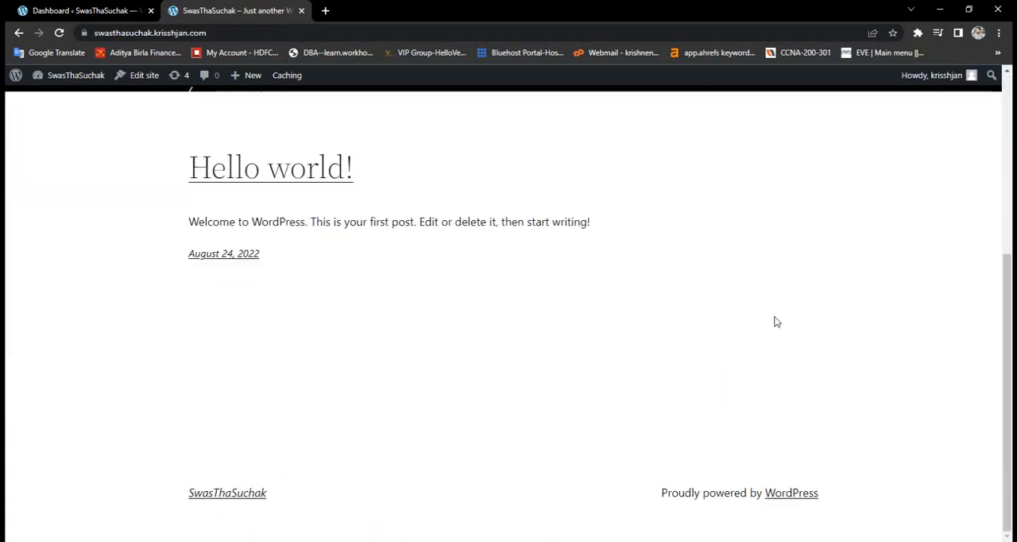
pyautogui.scroll(4, 776, 321)
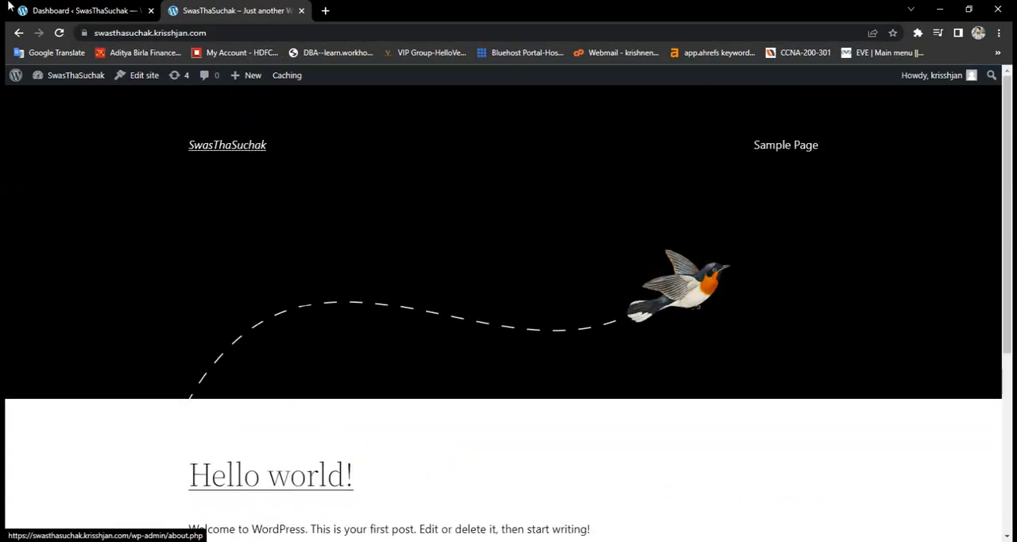
# - Activate the UpdraftPlus - Backup/Restore and WP Reset plugins from the dashboard's installed plugins list
pyautogui.click(57, 7)
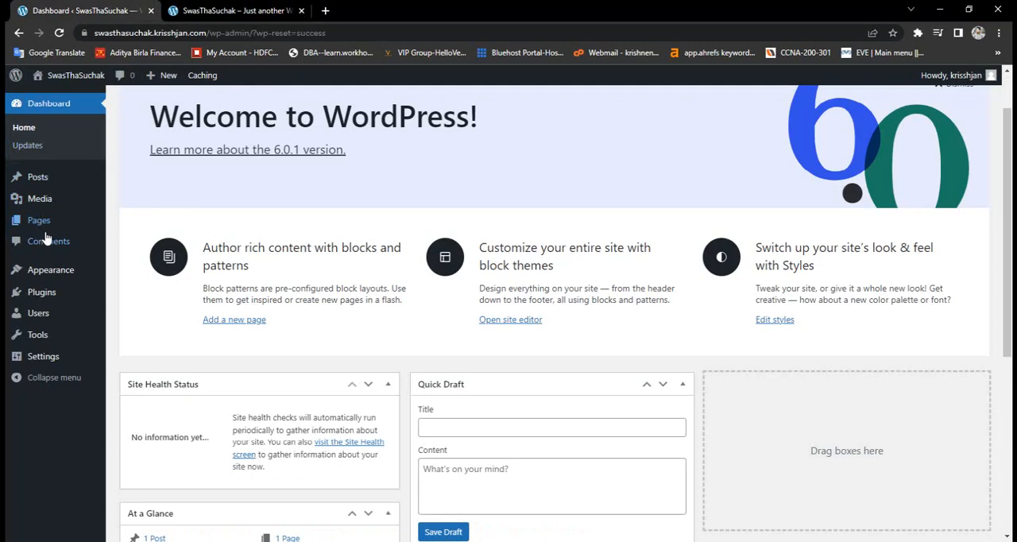
pyautogui.click(45, 293)
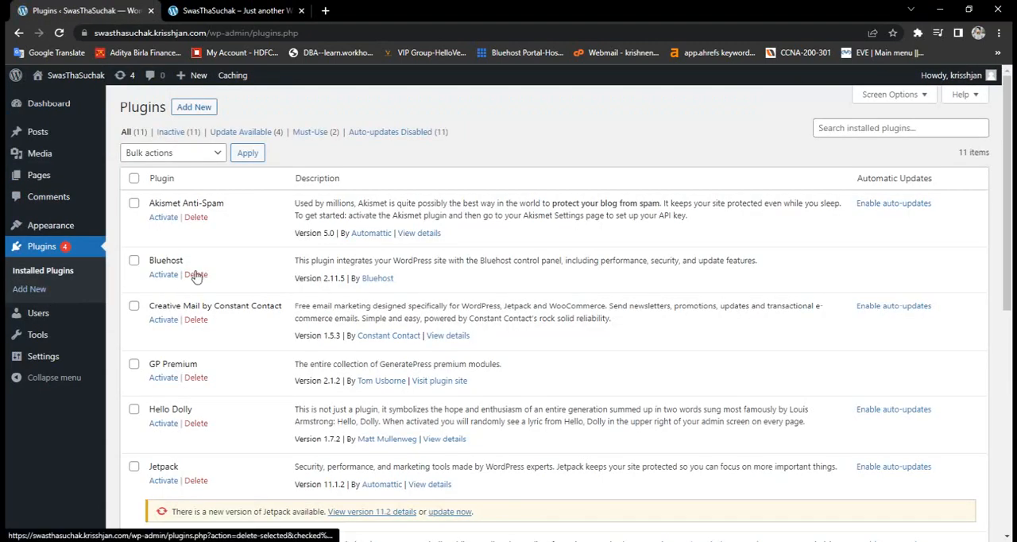
pyautogui.scroll(-2, 207, 341)
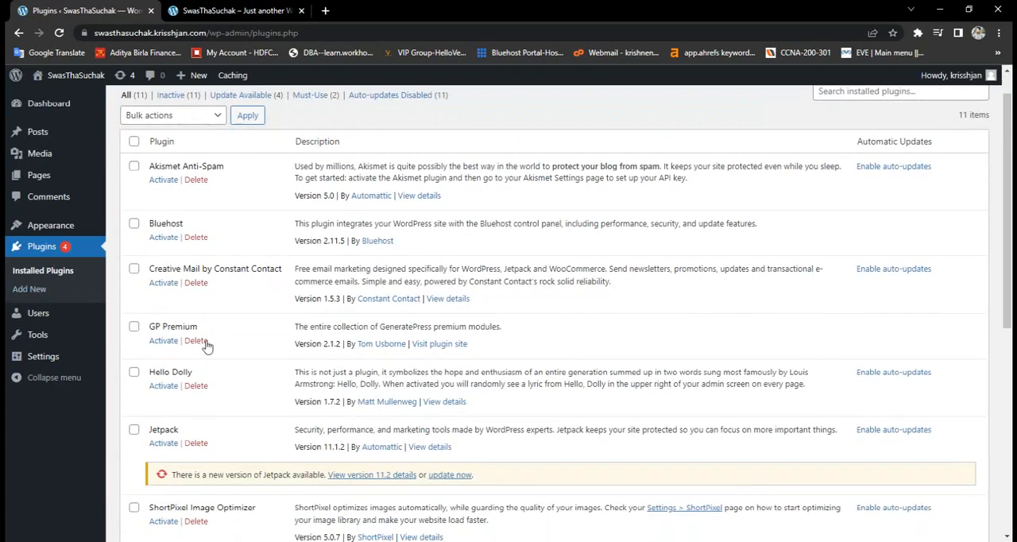
pyautogui.scroll(-4, 206, 345)
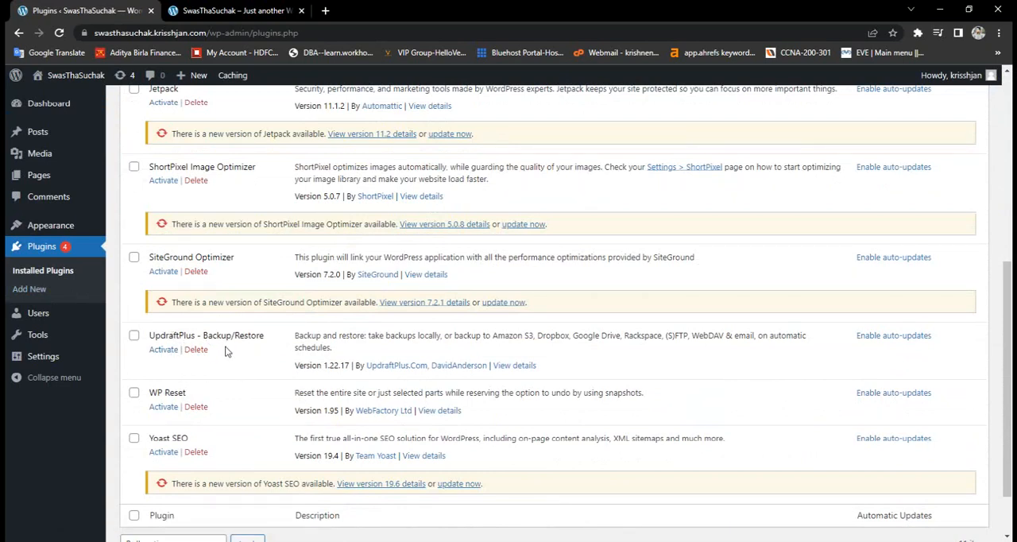
pyautogui.click(169, 354)
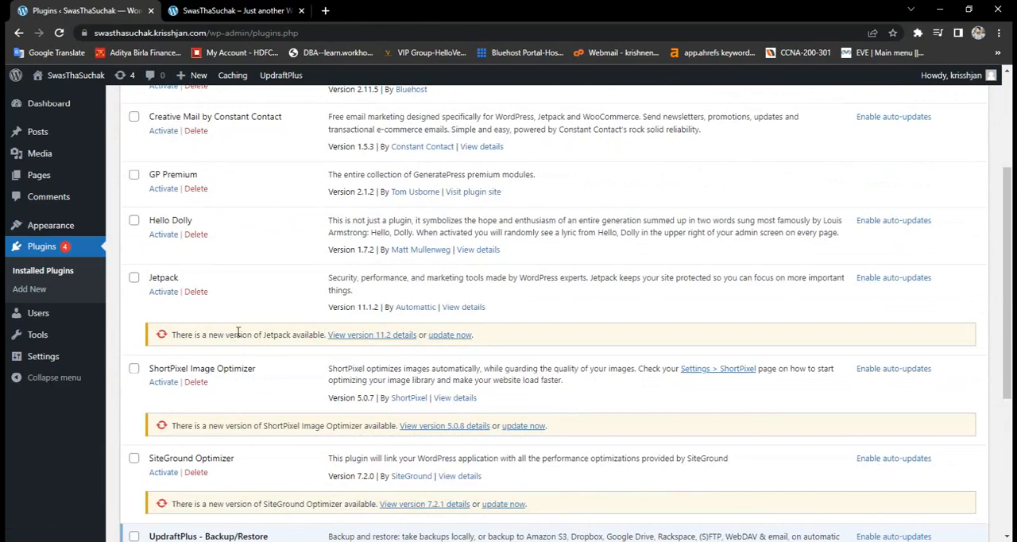
pyautogui.scroll(-3, 236, 327)
pyautogui.scroll(-2, 236, 327)
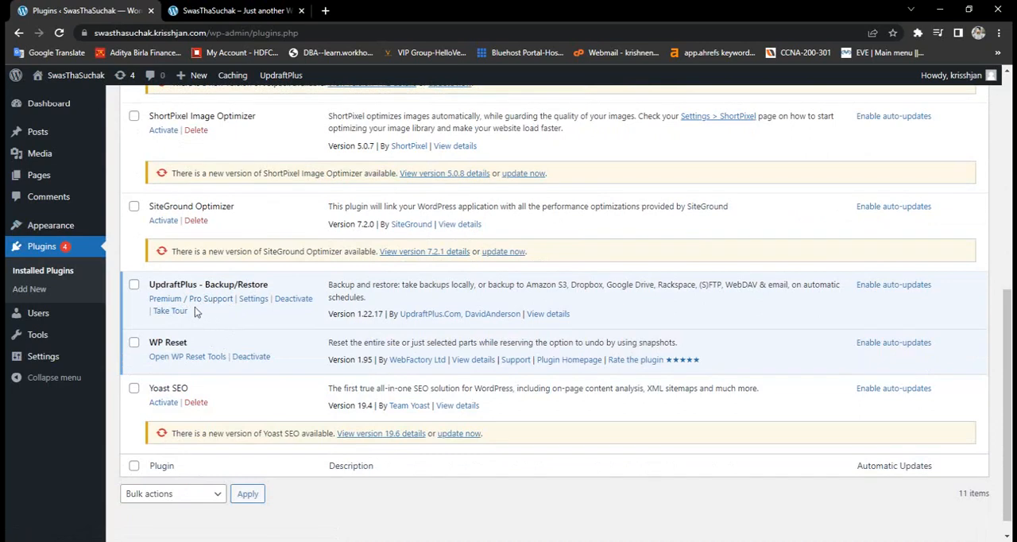
# - Set Google Drive as the remote storage in the UpdraftPlus settings and save the changes
pyautogui.click(253, 299)
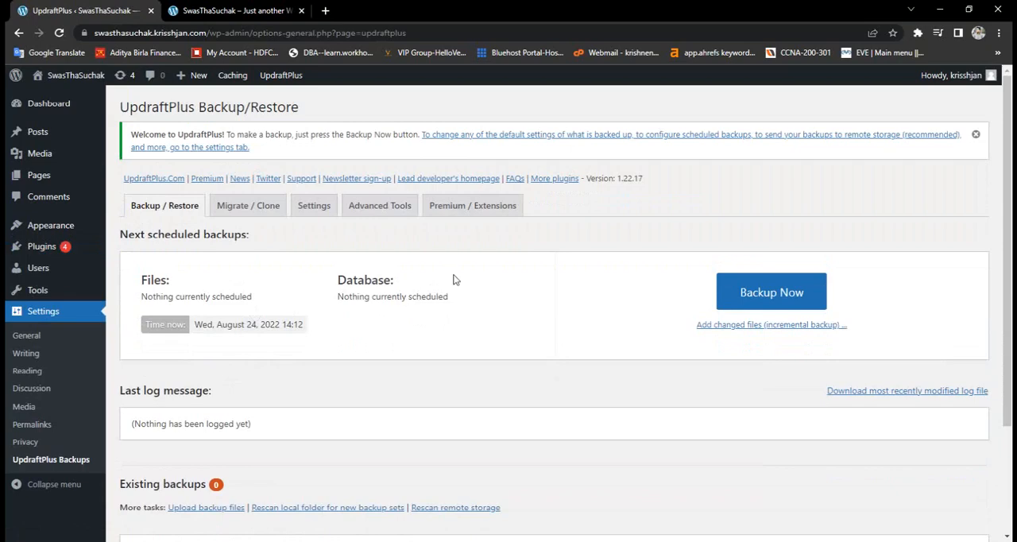
pyautogui.click(320, 214)
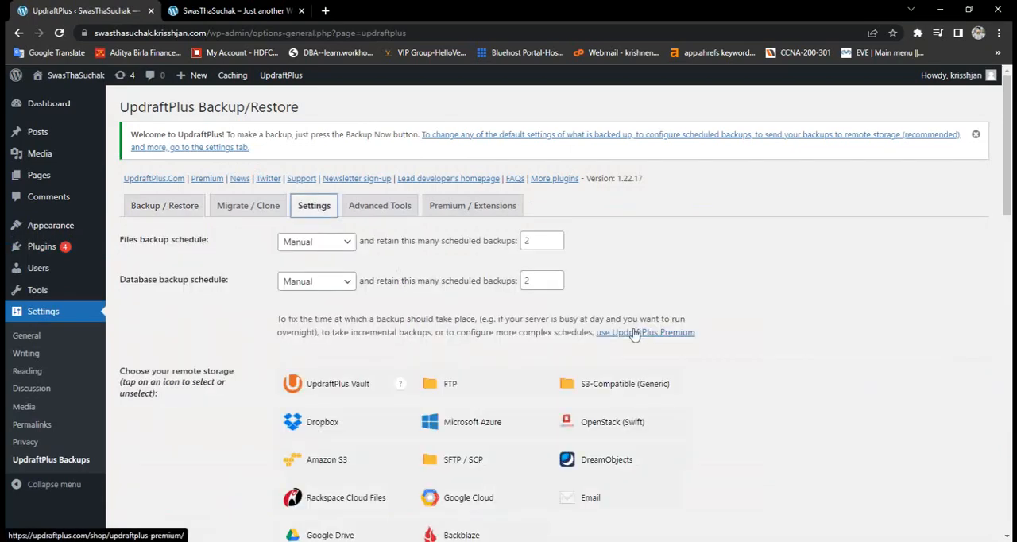
pyautogui.scroll(-3, 806, 308)
pyautogui.scroll(3, 806, 306)
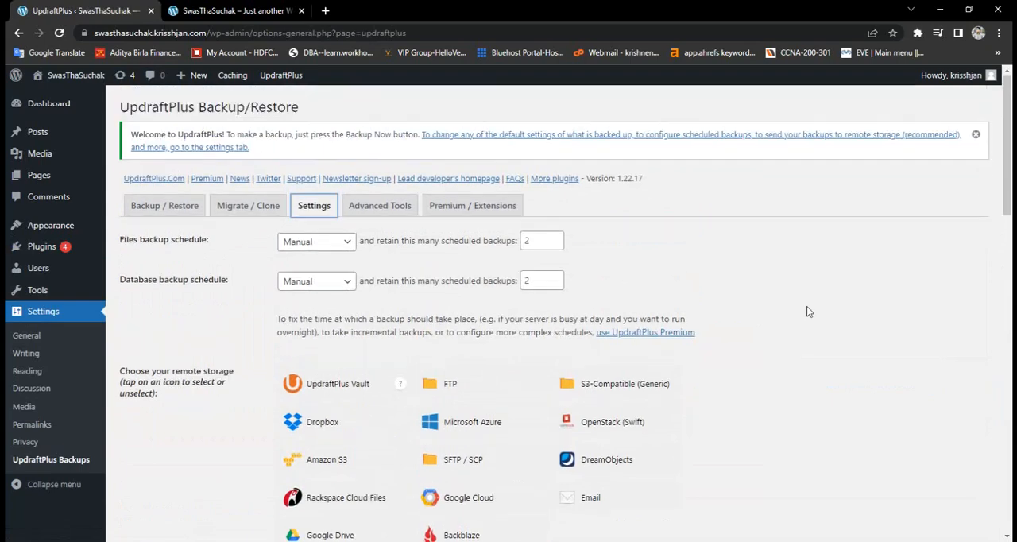
pyautogui.scroll(-5, 806, 306)
pyautogui.click(349, 226)
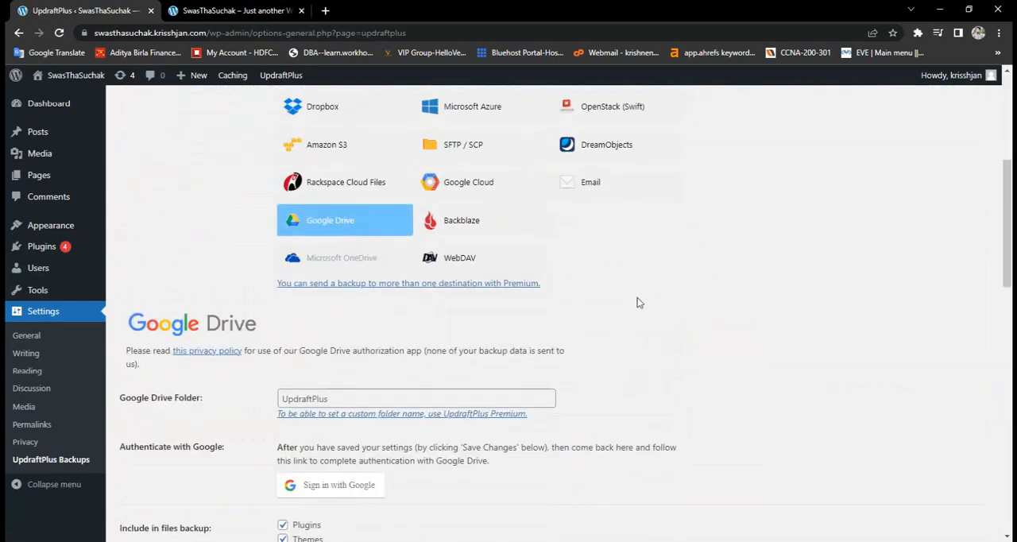
pyautogui.scroll(-3, 738, 295)
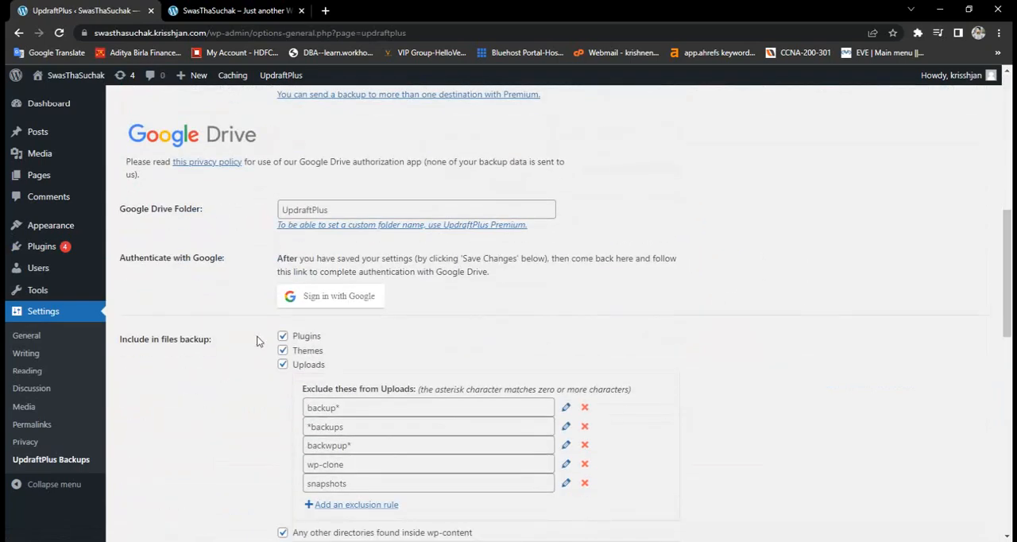
pyautogui.scroll(-10, 260, 340)
pyautogui.click(309, 438)
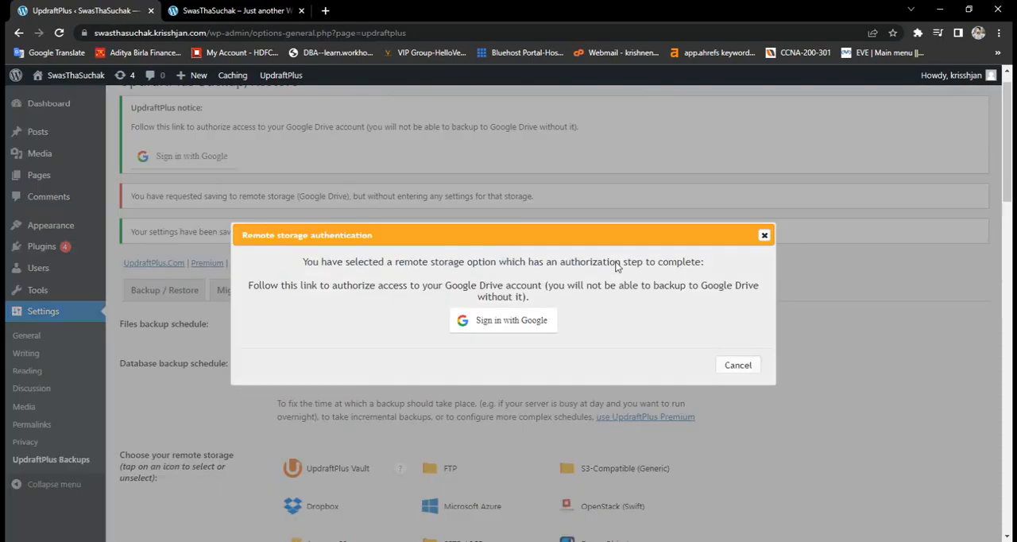
# - Authorize UpdraftPlus to access Google Drive with the listed Google account and complete the setup
pyautogui.click(524, 329)
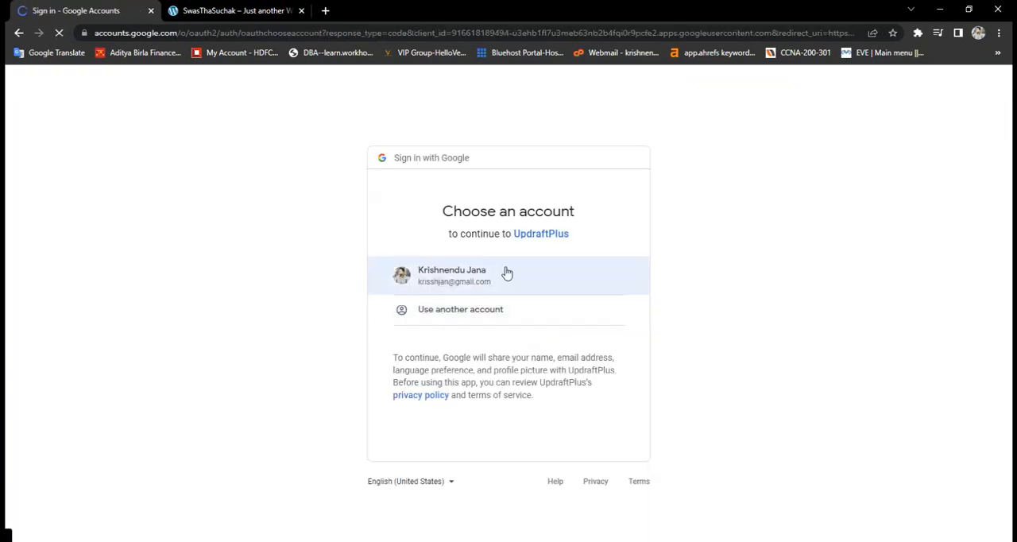
pyautogui.click(506, 272)
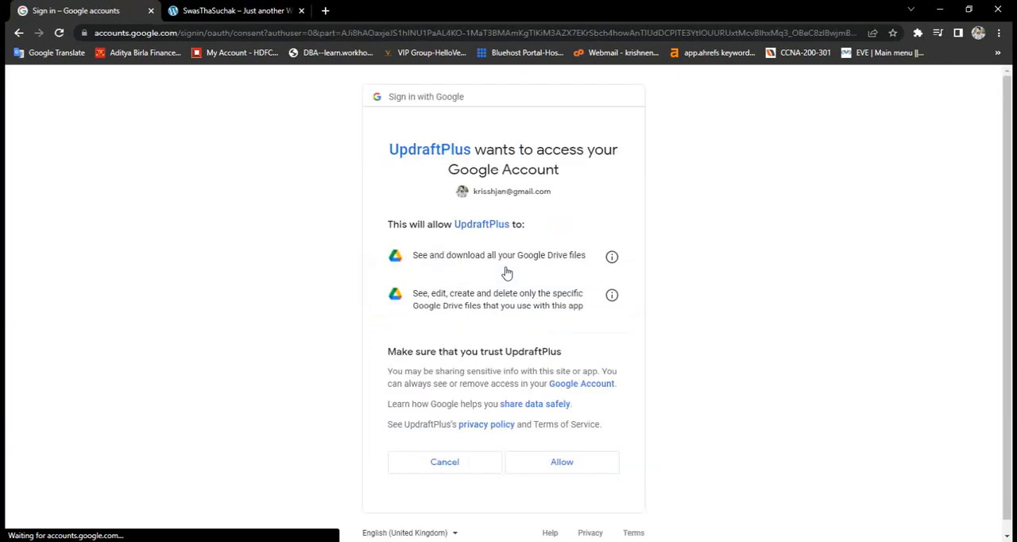
pyautogui.click(586, 467)
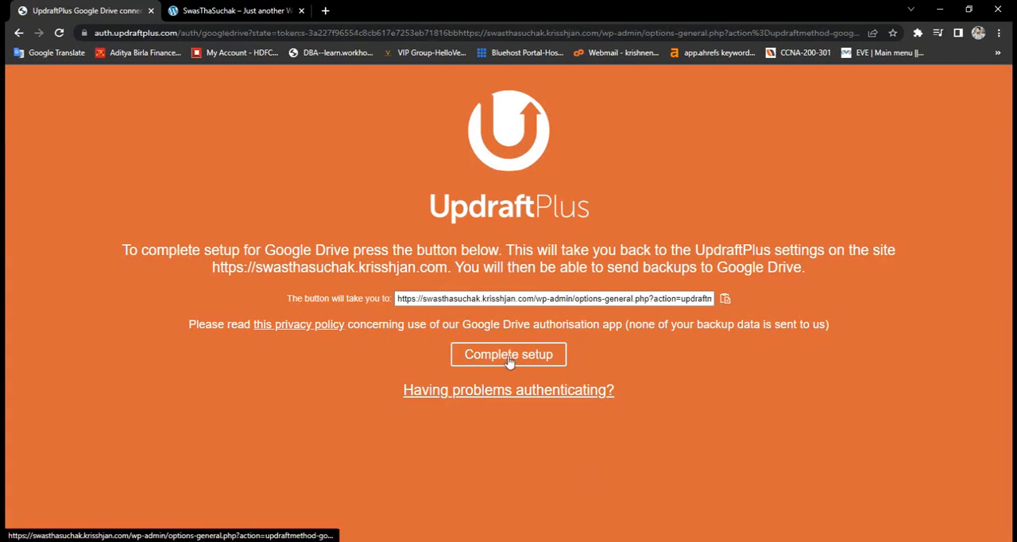
pyautogui.click(508, 359)
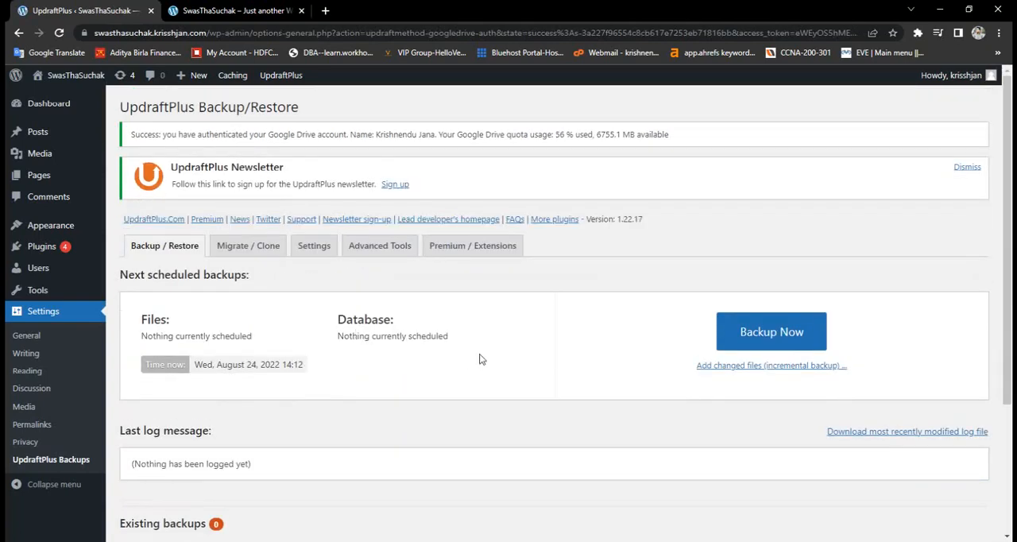
# - Rescan the remote storage to add its backup sets to the existing backups
pyautogui.scroll(-3, 479, 357)
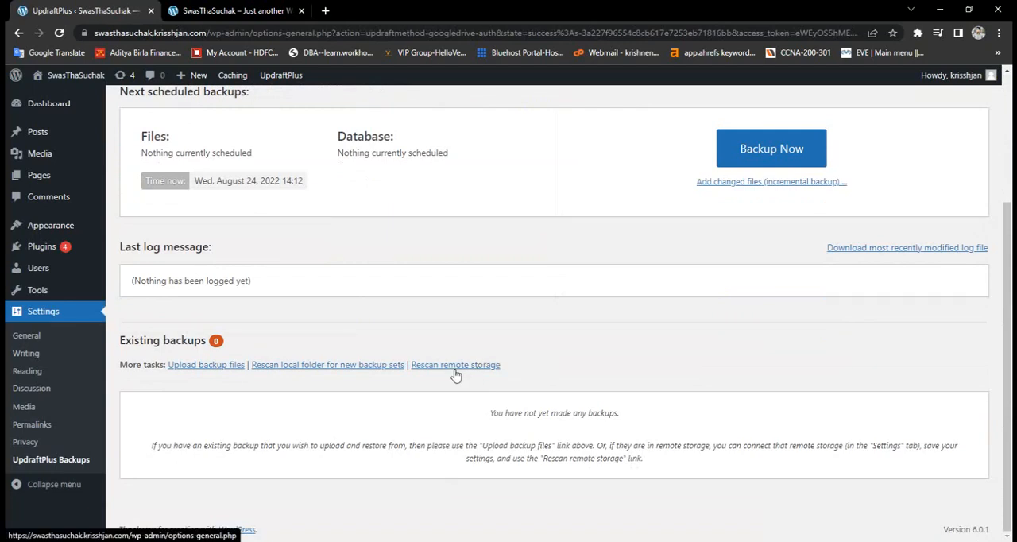
pyautogui.click(450, 369)
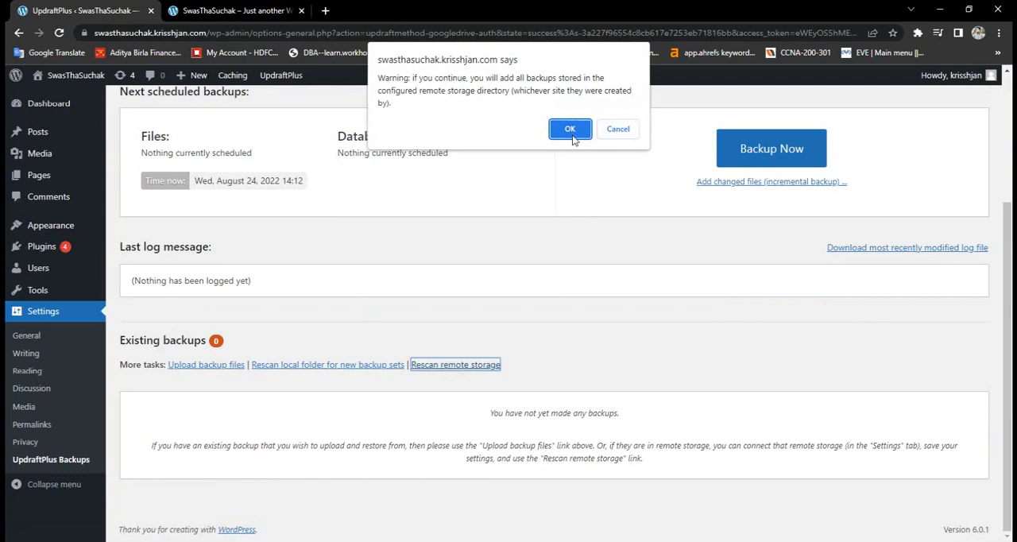
pyautogui.click(570, 130)
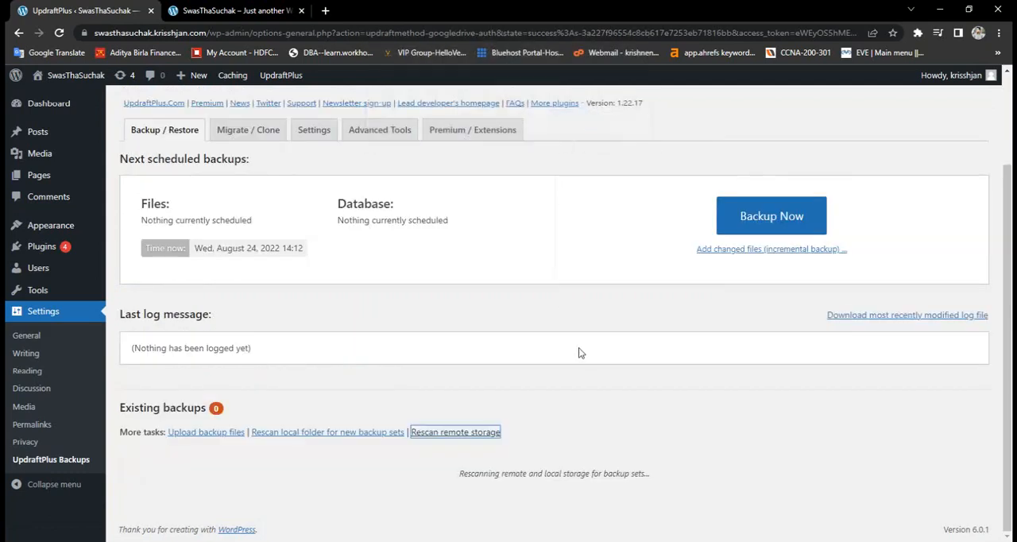
pyautogui.scroll(-2, 578, 352)
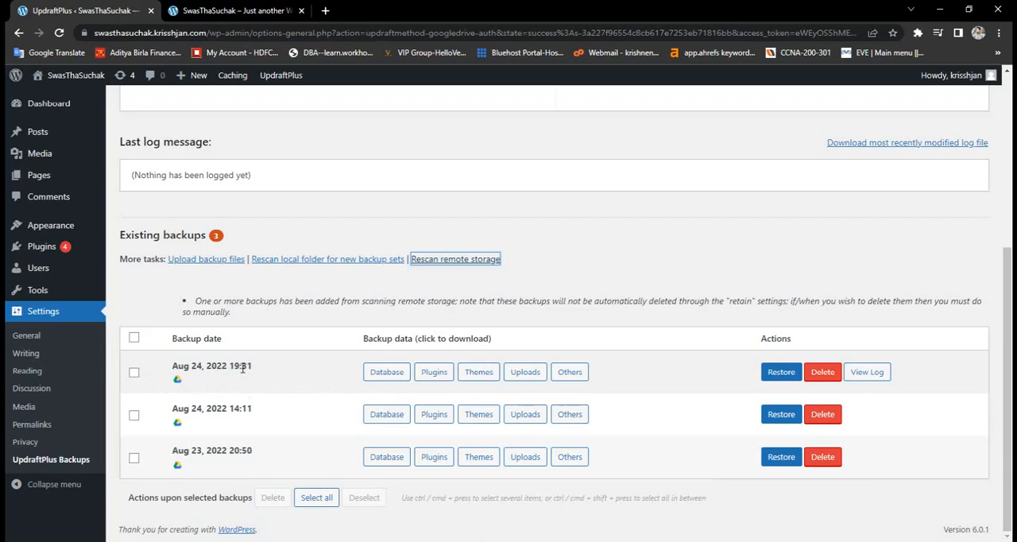
# - Select the Aug 24, 2022 19:31 backup and start restoring it
pyautogui.moveTo(191, 367); pyautogui.dragTo(240, 367)
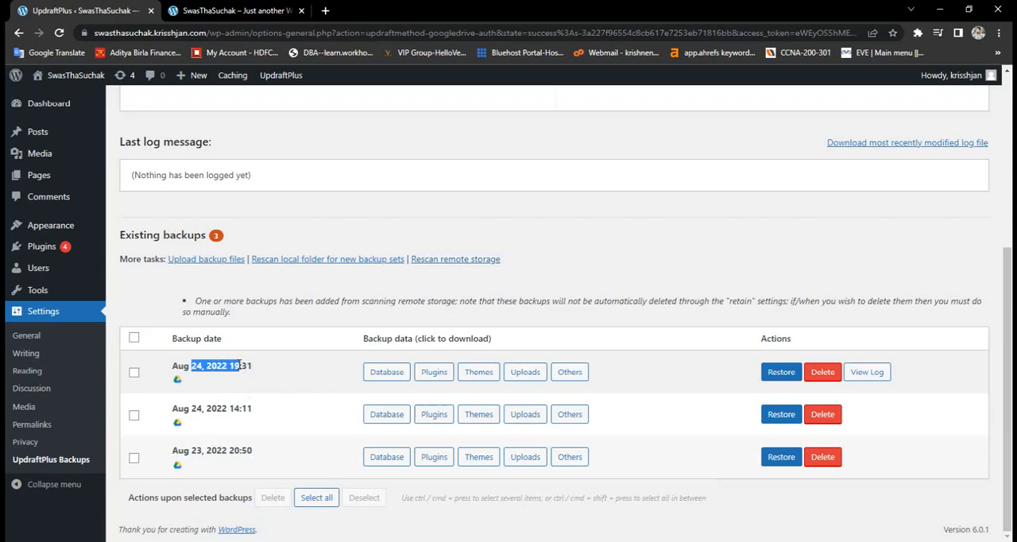
pyautogui.click(274, 385)
pyautogui.click(133, 373)
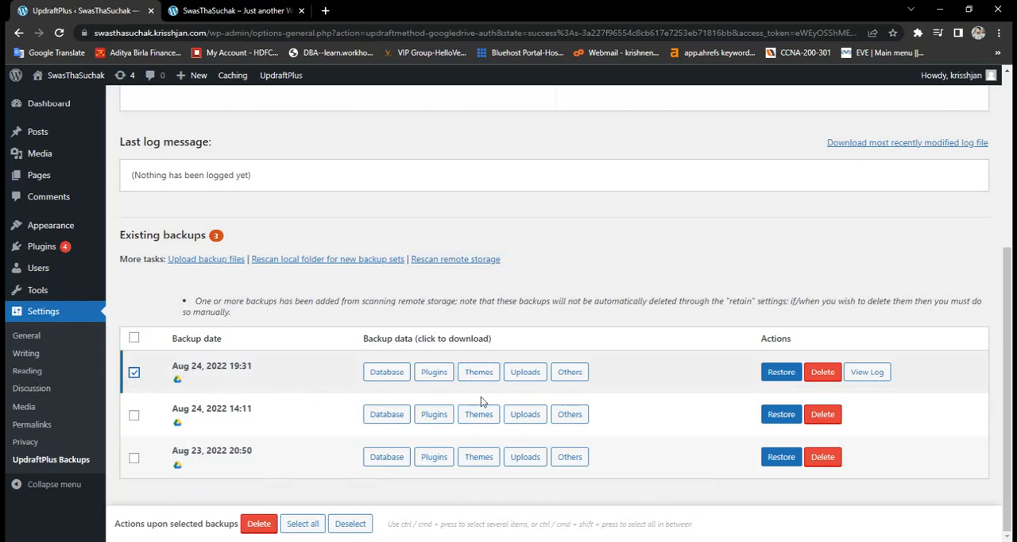
pyautogui.click(780, 373)
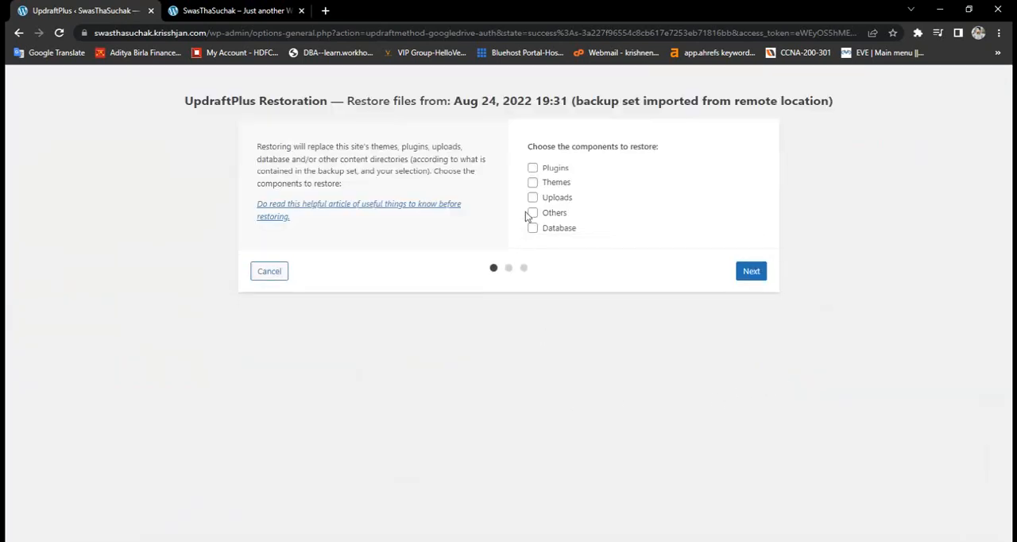
# - Include Plugins, Themes, Uploads, Others and Database in the restoration, proceed to retrieving the backup files, and keep waiting for the page
pyautogui.click(532, 168)
pyautogui.click(532, 182)
pyautogui.click(532, 198)
pyautogui.click(533, 212)
pyautogui.click(532, 228)
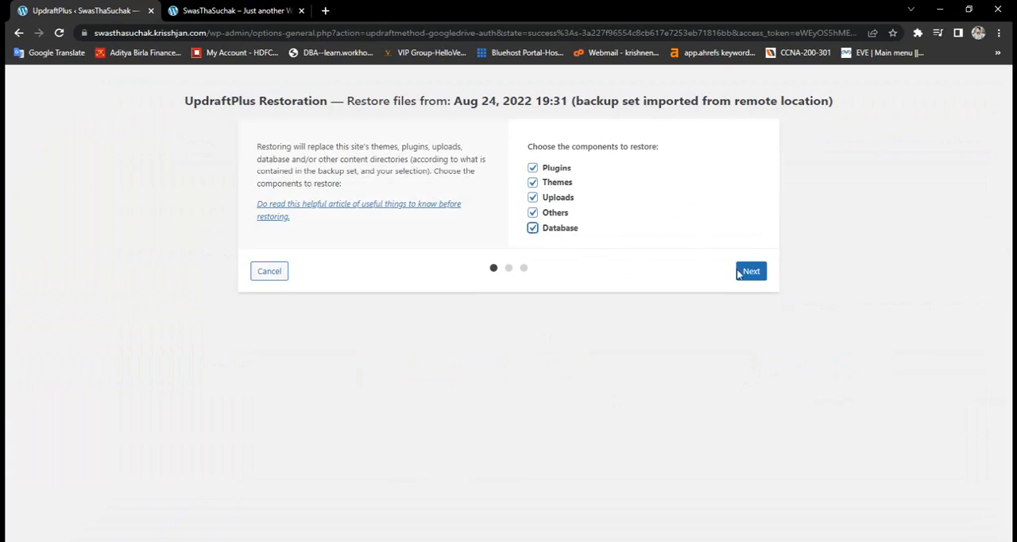
pyautogui.click(759, 276)
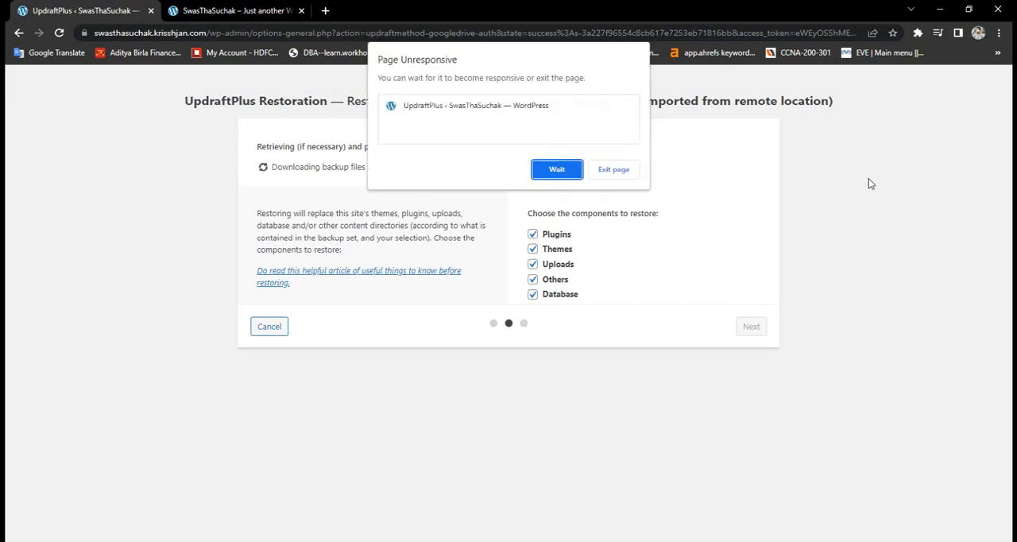
pyautogui.click(556, 170)
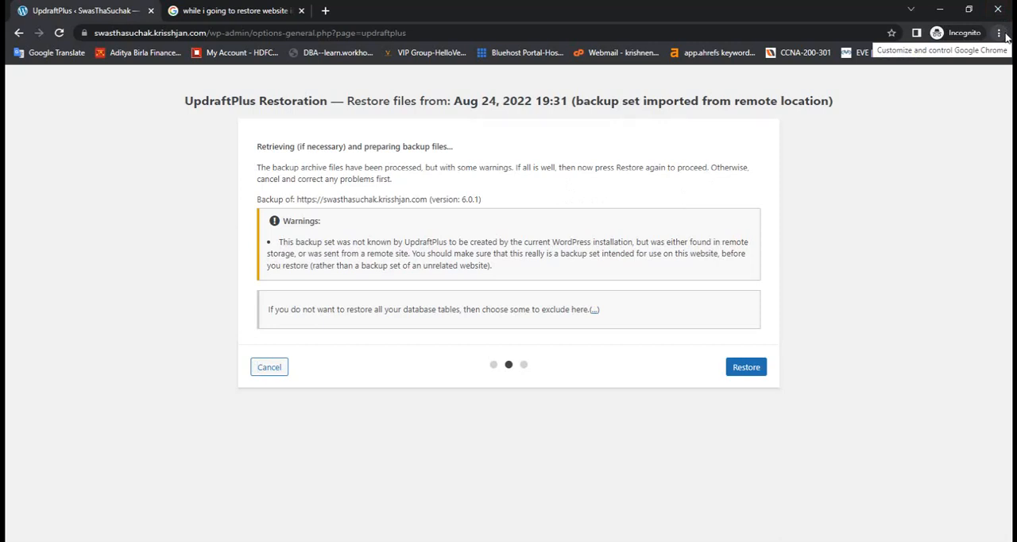
pyautogui.click(301, 11)
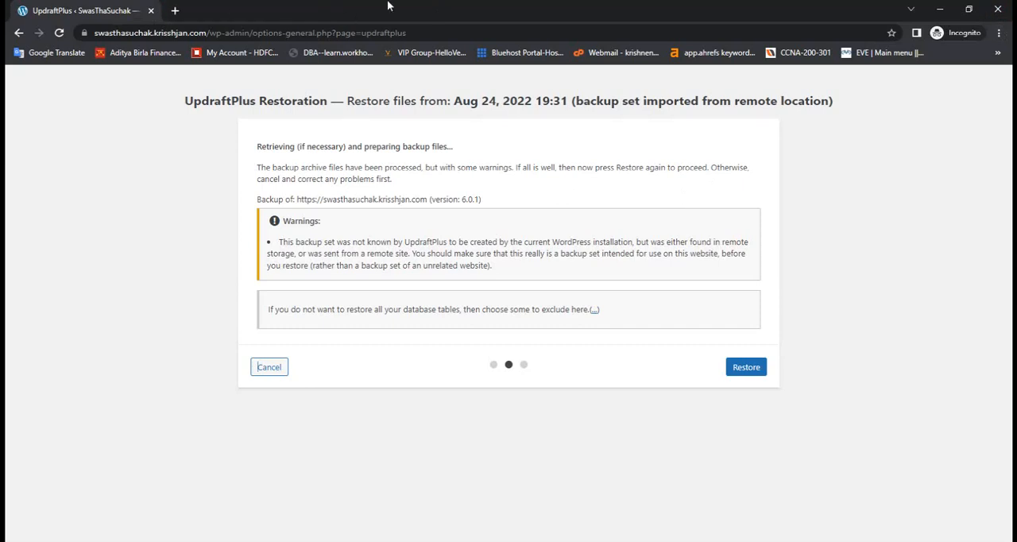
pyautogui.click(998, 33)
pyautogui.moveTo(897, 202)
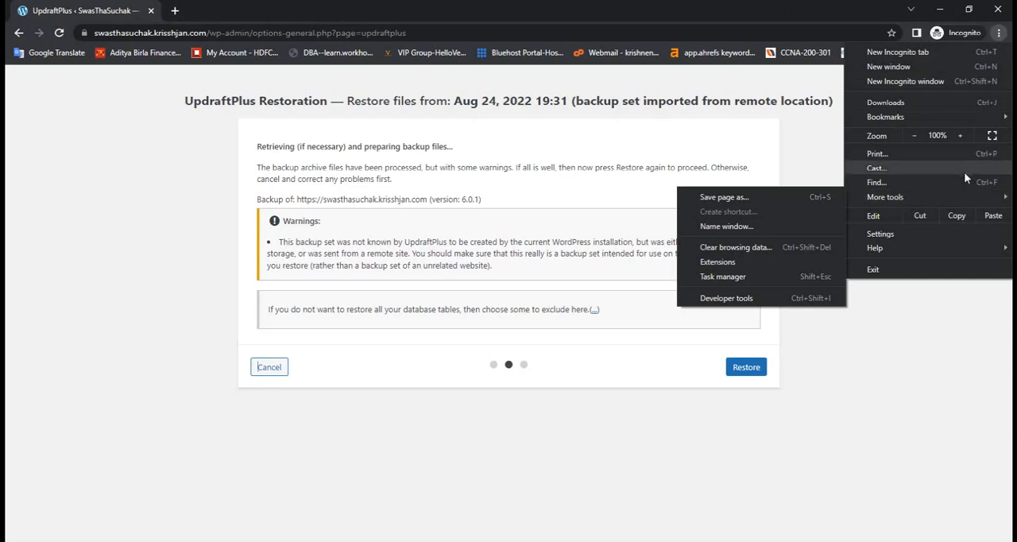
pyautogui.click(764, 246)
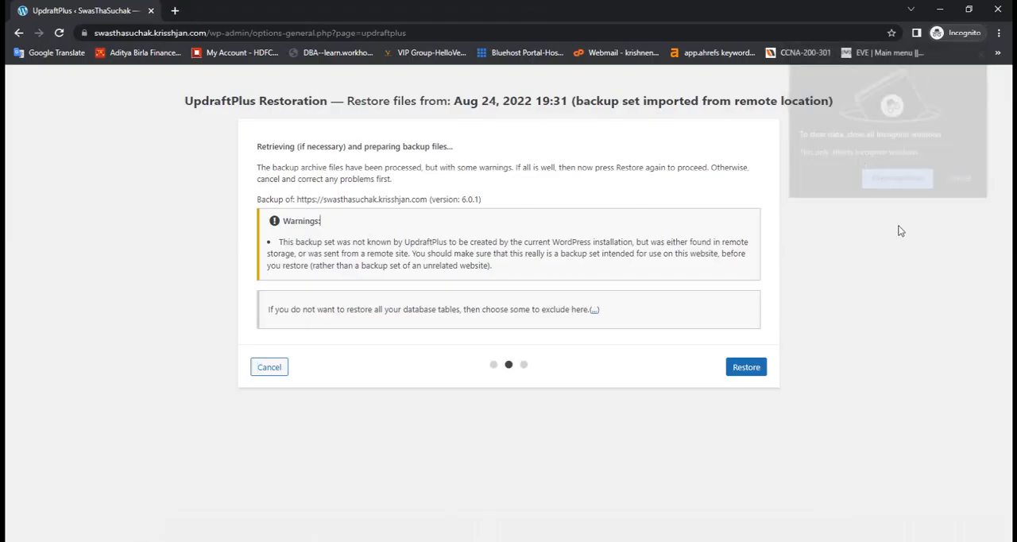
pyautogui.click(998, 32)
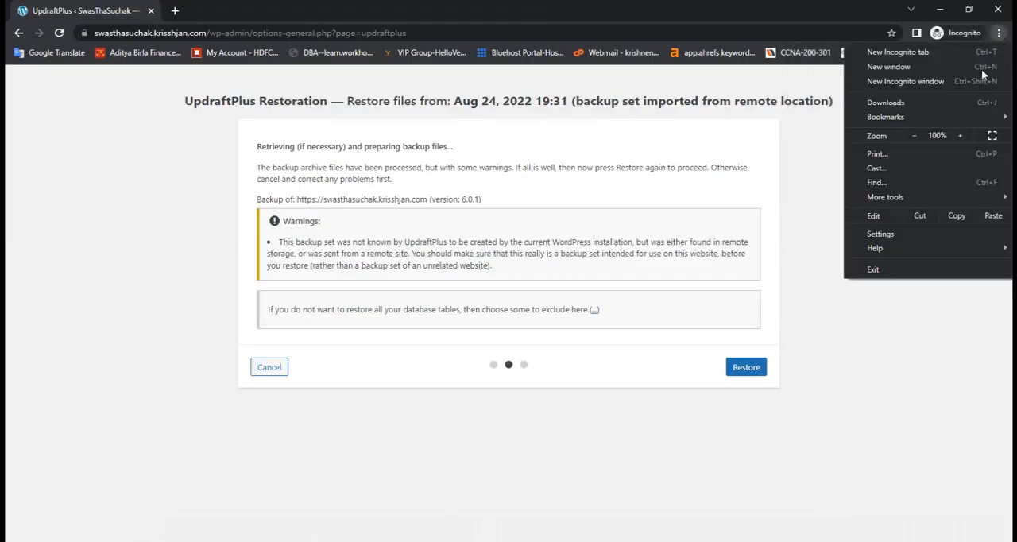
pyautogui.moveTo(884, 198)
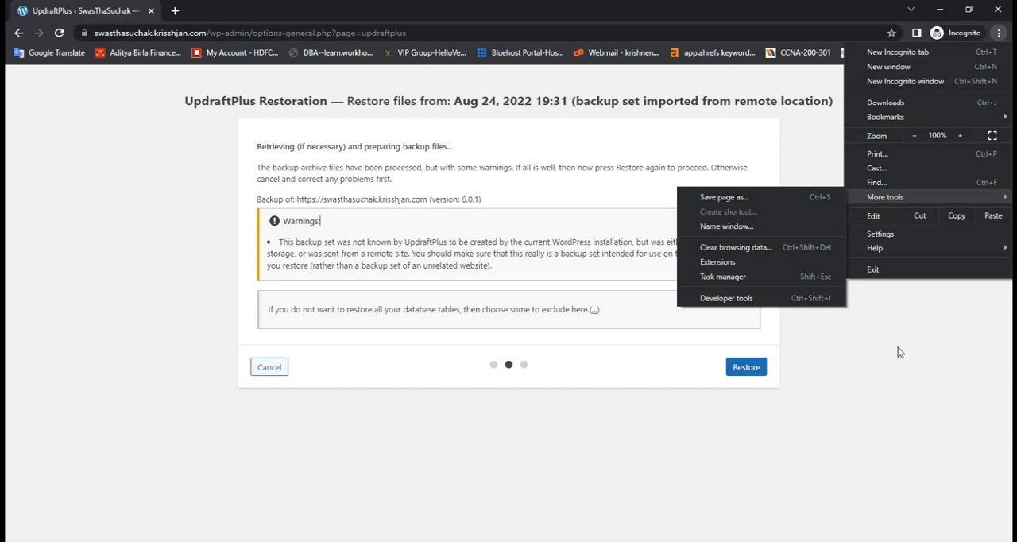
pyautogui.click(903, 377)
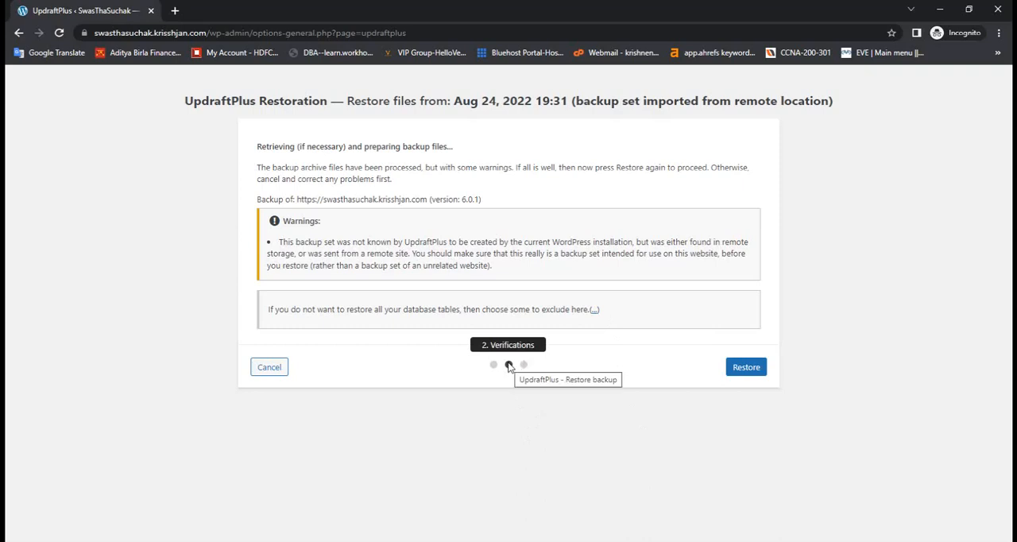
# - Run the restoration of the Aug 24, 2022 19:31 backup and review its activity log
pyautogui.click(748, 373)
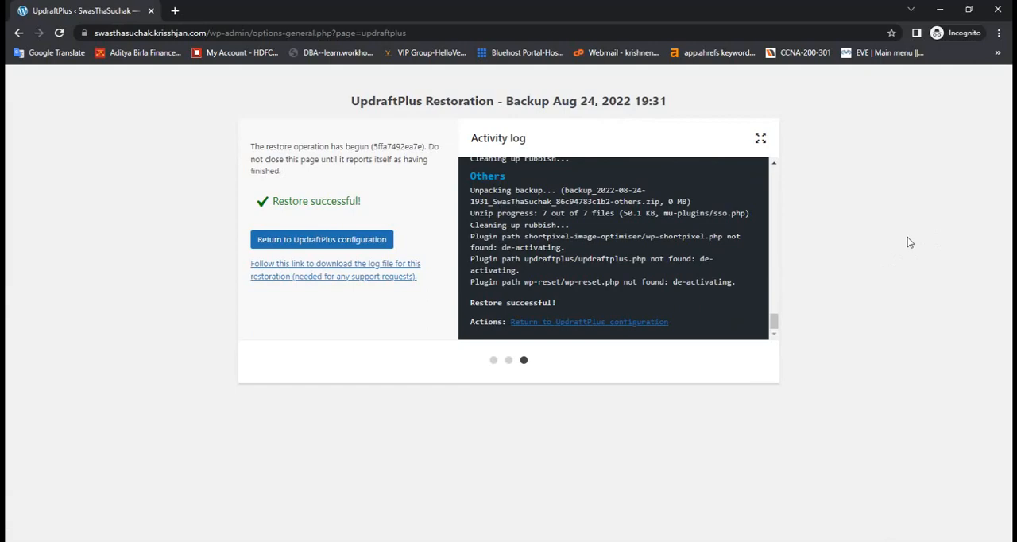
pyautogui.scroll(8, 675, 260)
pyautogui.scroll(15, 674, 260)
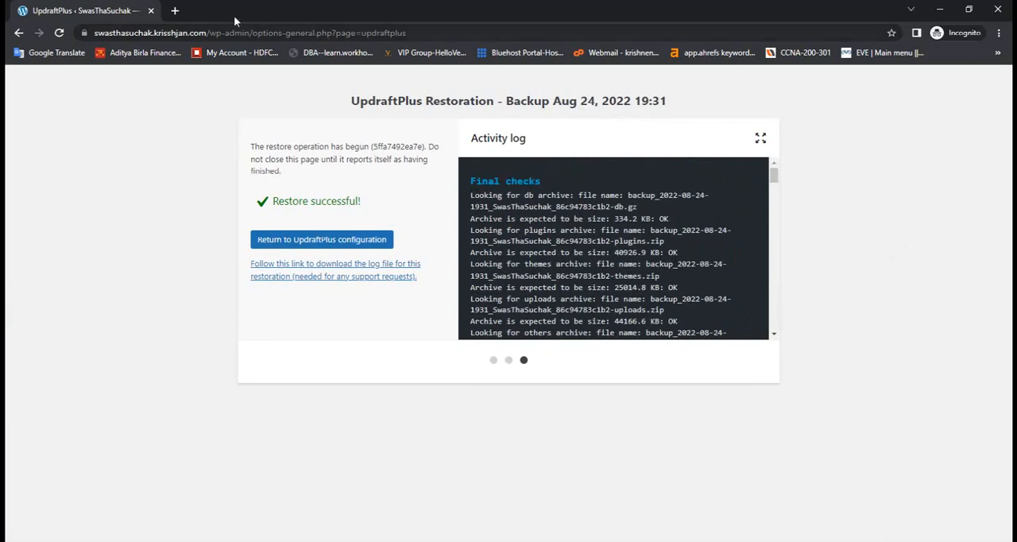
# - Open the restored site at swasthasuchak.krisshjan.com in a new browser tab
pyautogui.click(175, 11)
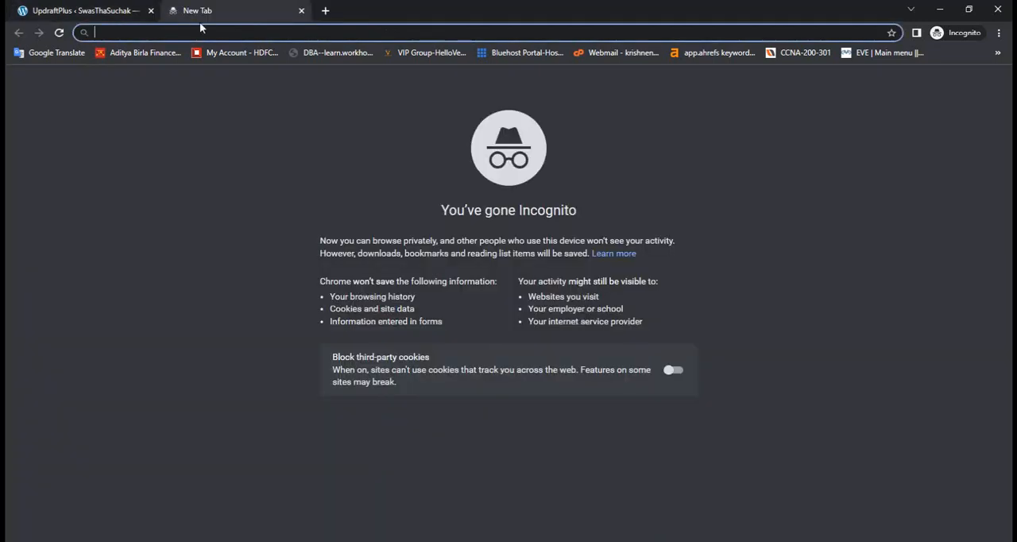
pyautogui.write('sw')
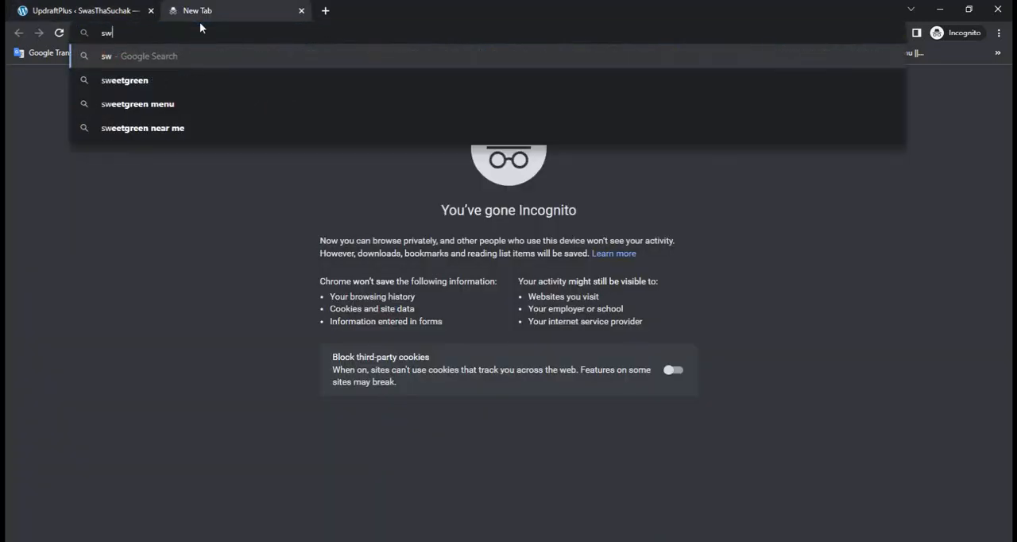
pyautogui.write('asthasuchak.krisshjan.com')
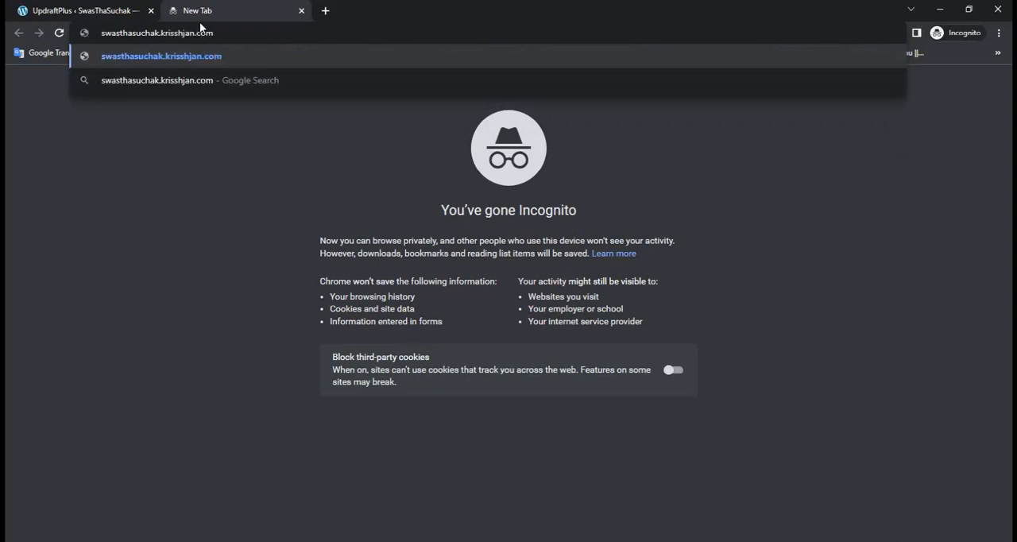
pyautogui.press('Return')
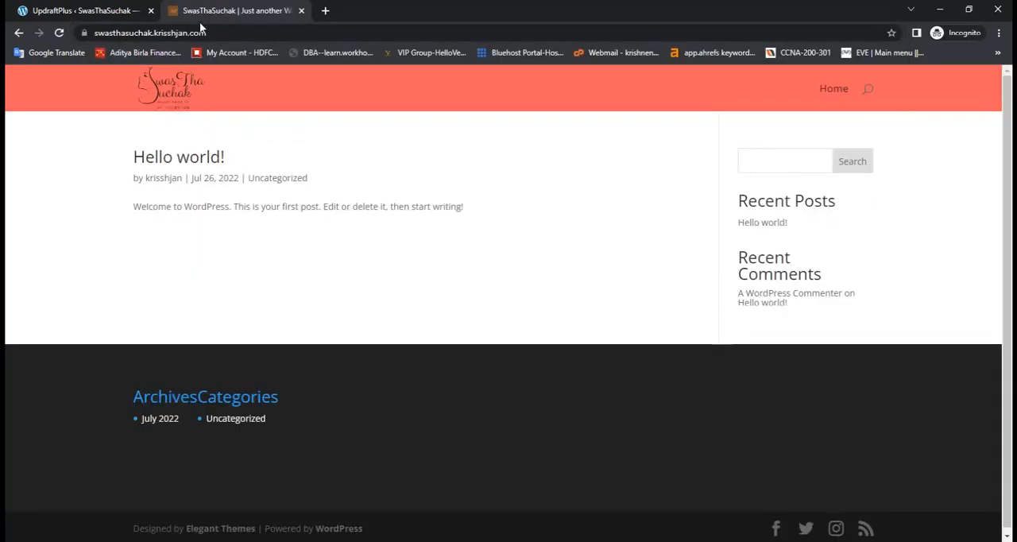
# - Open the site's Home page and look through its restored content
pyautogui.click(834, 94)
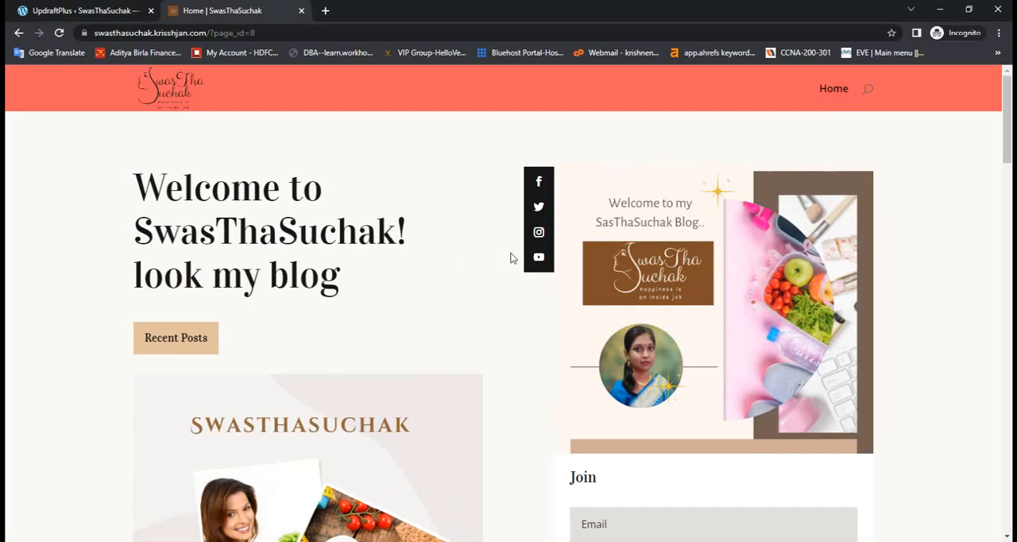
pyautogui.scroll(-7, 511, 259)
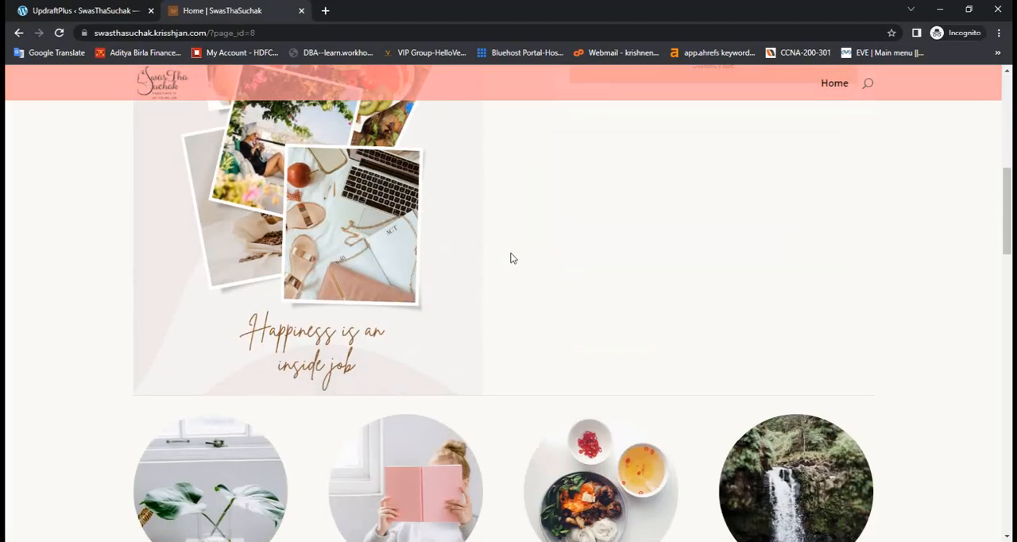
pyautogui.scroll(-3, 511, 258)
pyautogui.scroll(10, 511, 258)
pyautogui.scroll(1, 511, 258)
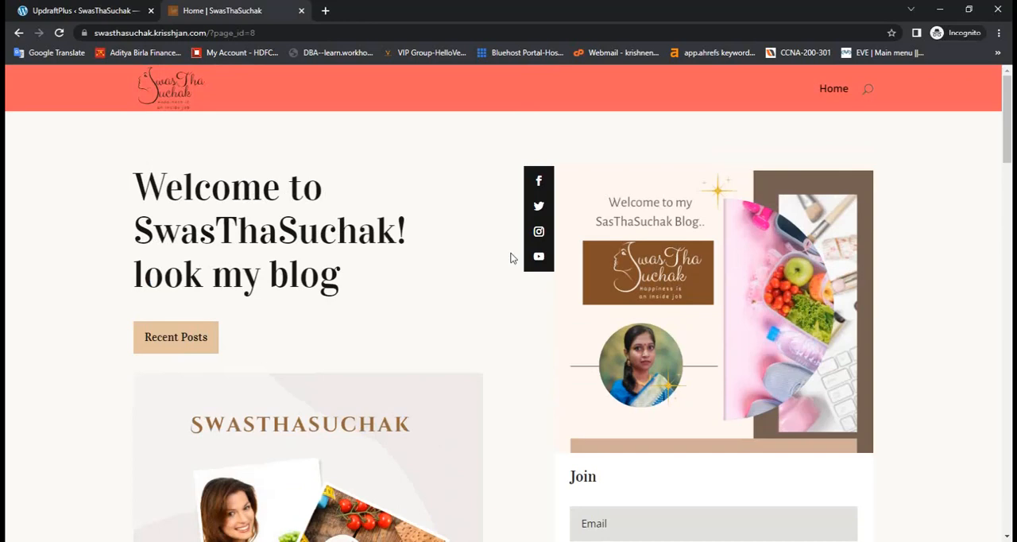
# - Return to the UpdraftPlus restoration page and dismiss the session login prompt
pyautogui.click(119, 11)
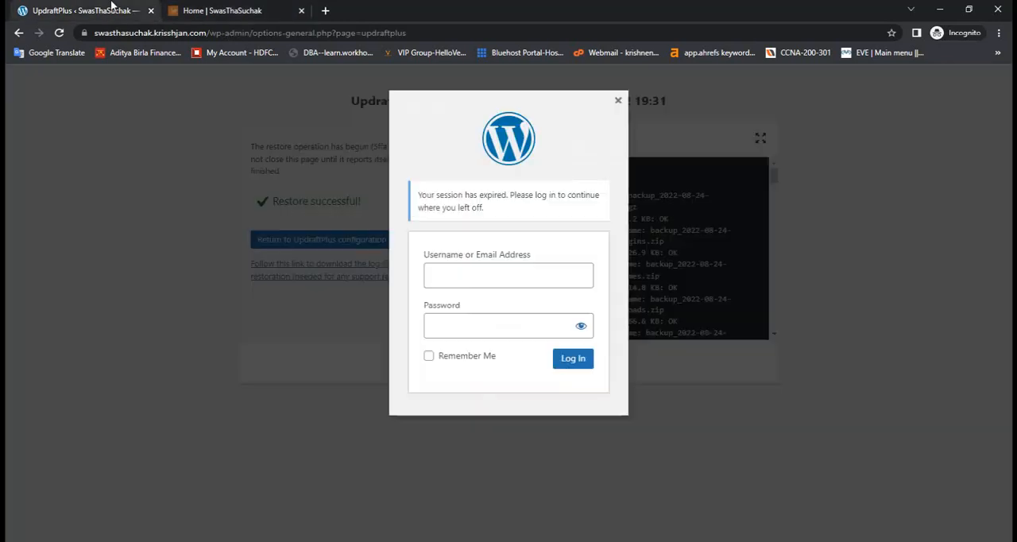
pyautogui.click(618, 102)
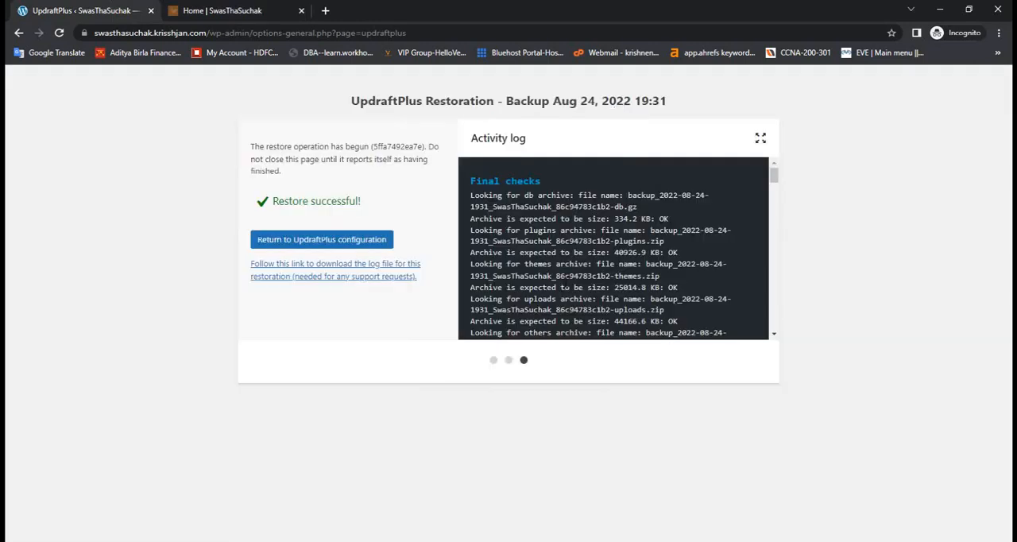